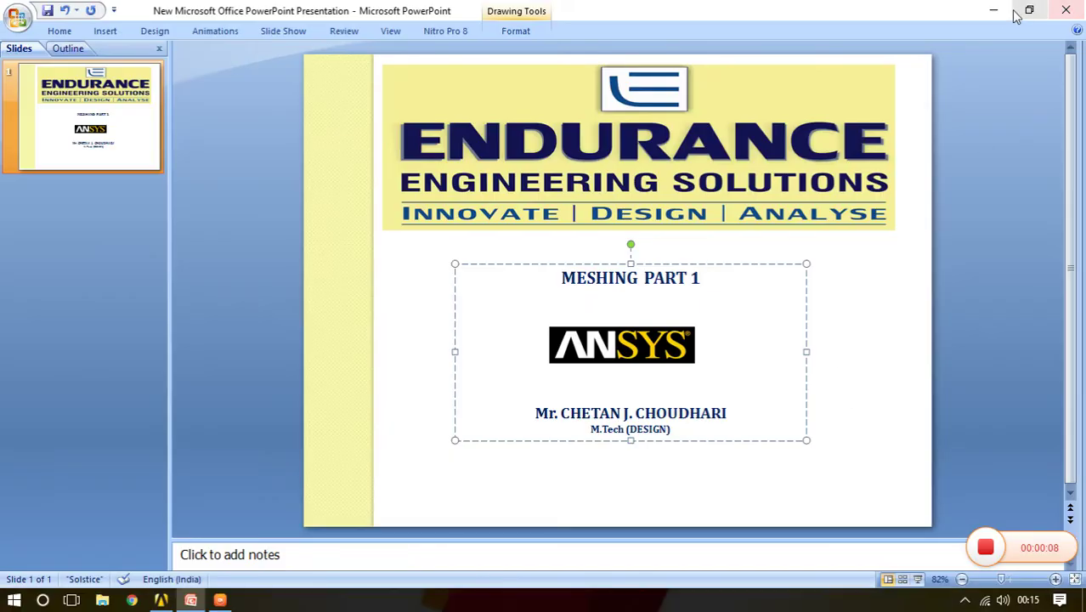
# Switch to ANSYS Workbench and open the Static Structural system's Geometry in DesignModeler
pyautogui.click(985, 10)
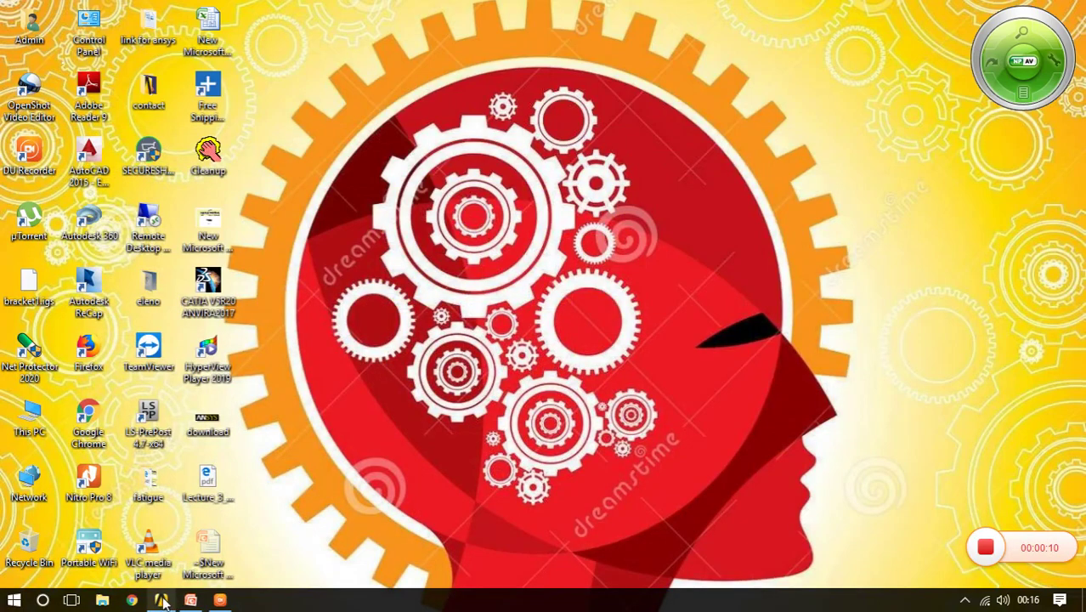
pyautogui.click(162, 600)
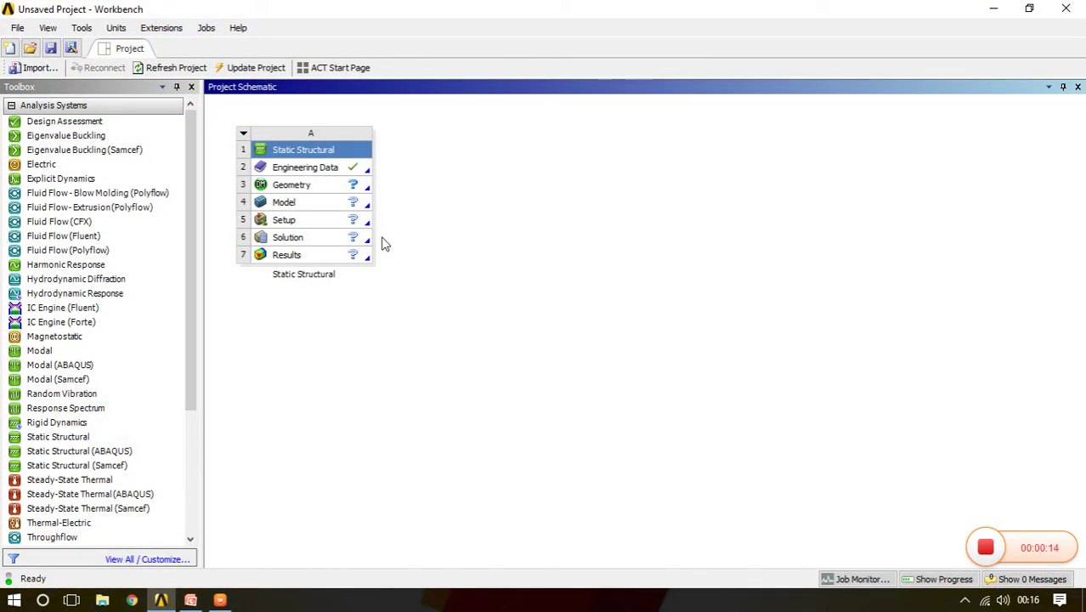
pyautogui.doubleClick(320, 194)
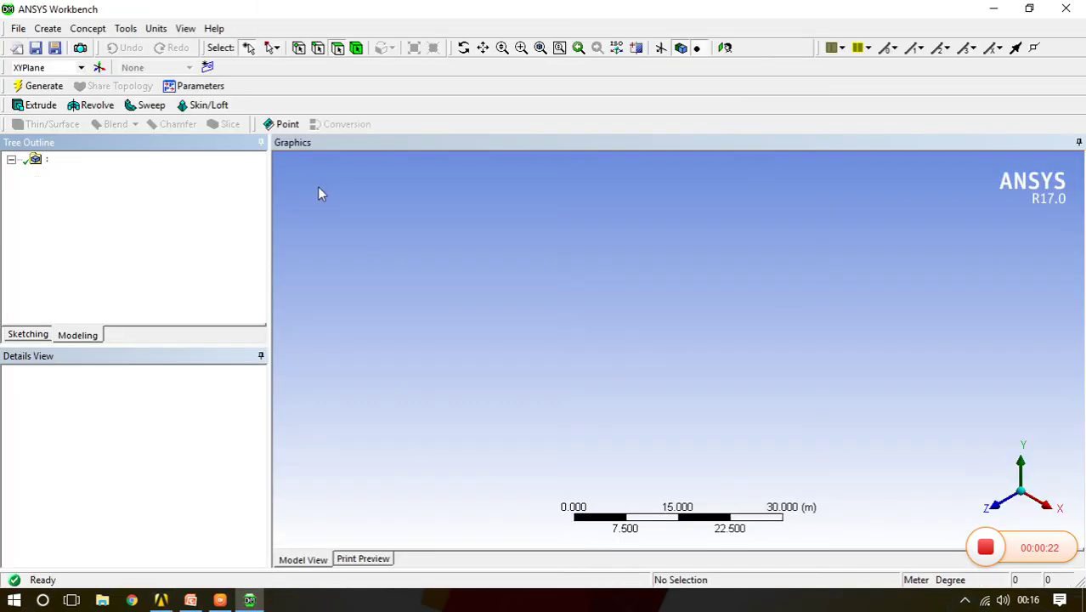
# Import the external geometry file gear casing.igs and generate the imported body
pyautogui.click(18, 28)
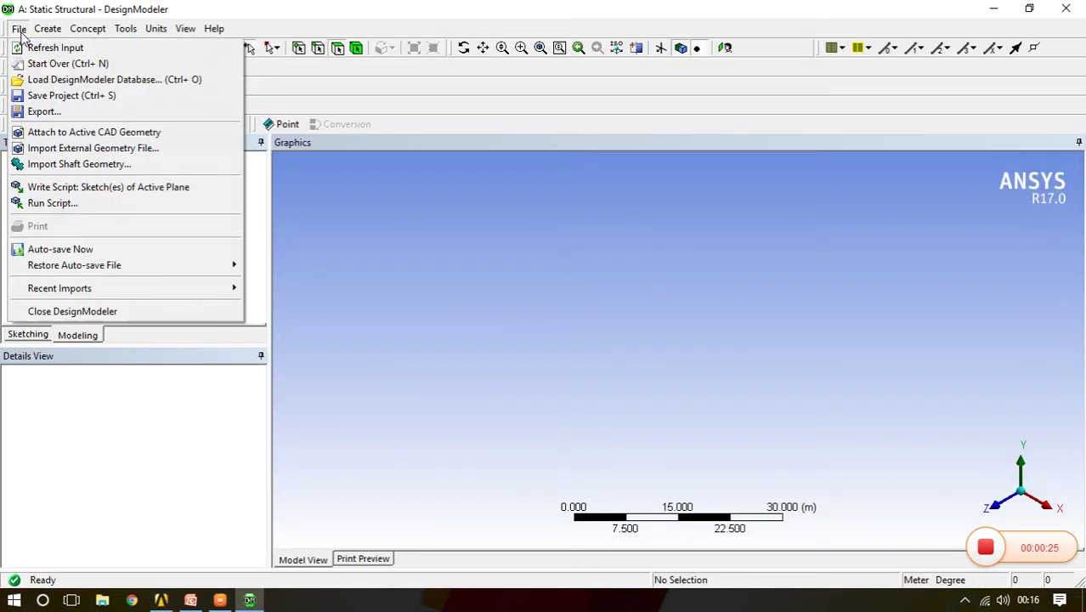
pyautogui.click(49, 148)
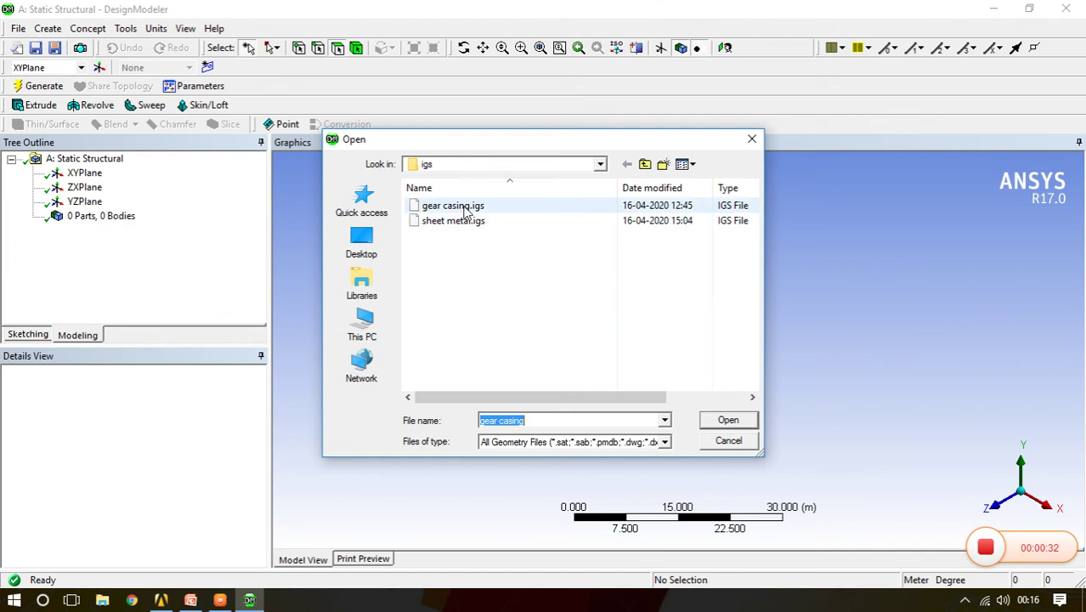
pyautogui.click(465, 210)
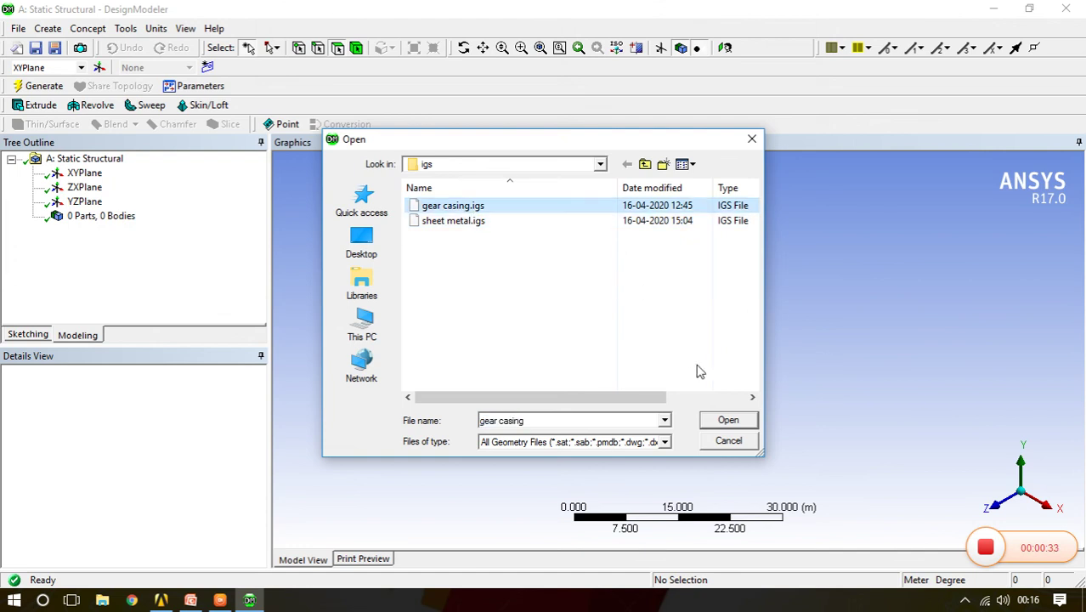
pyautogui.click(725, 421)
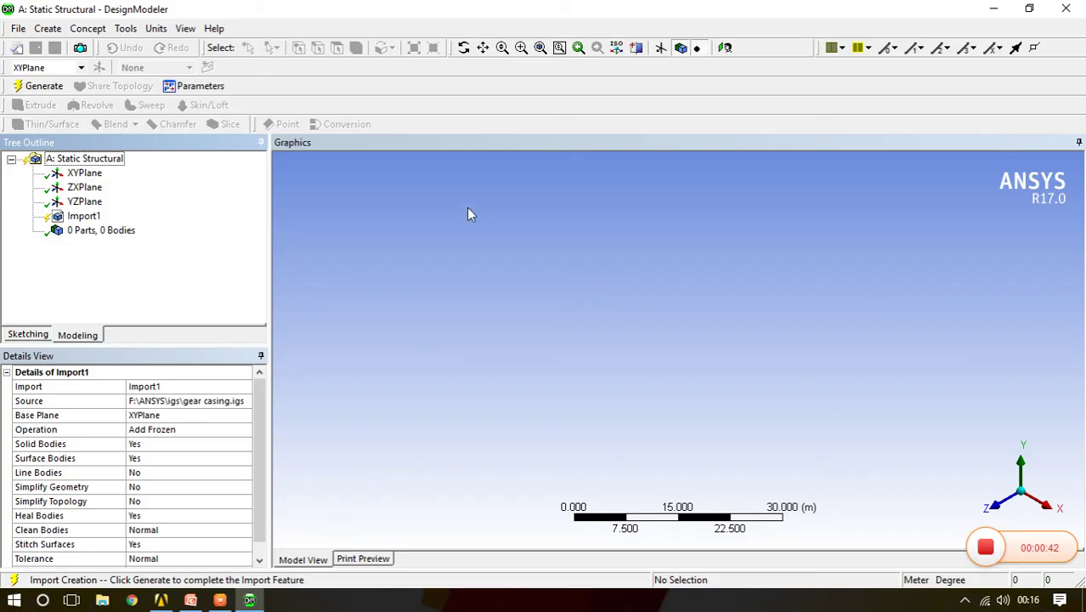
pyautogui.click(45, 86)
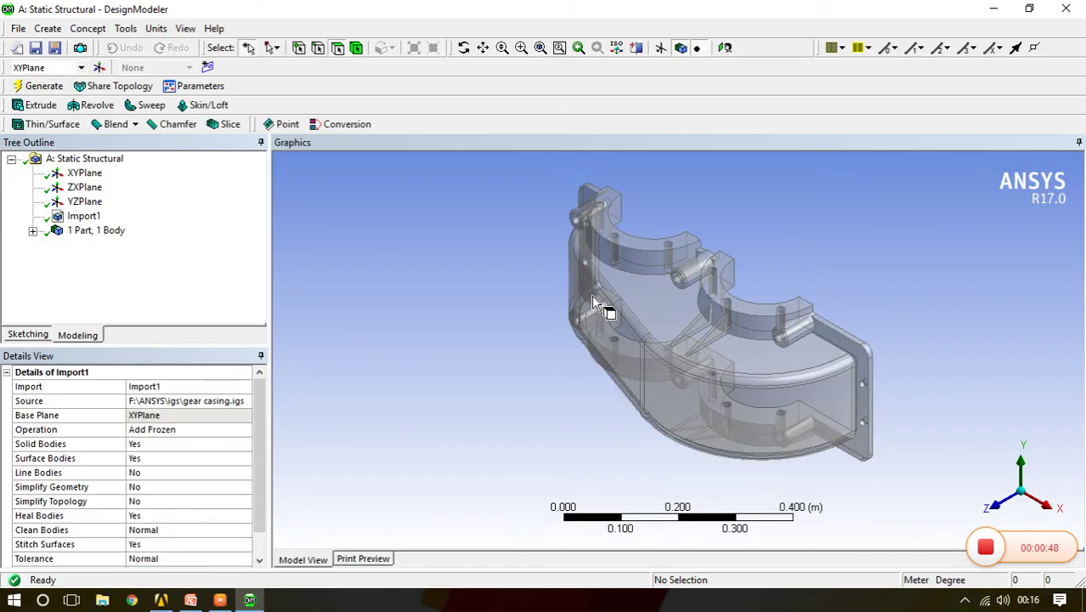
# Turn off Frozen Body Transparency so the gear casing displays as an opaque solid
pyautogui.moveTo(641, 337); pyautogui.dragTo(808, 237, button='middle')
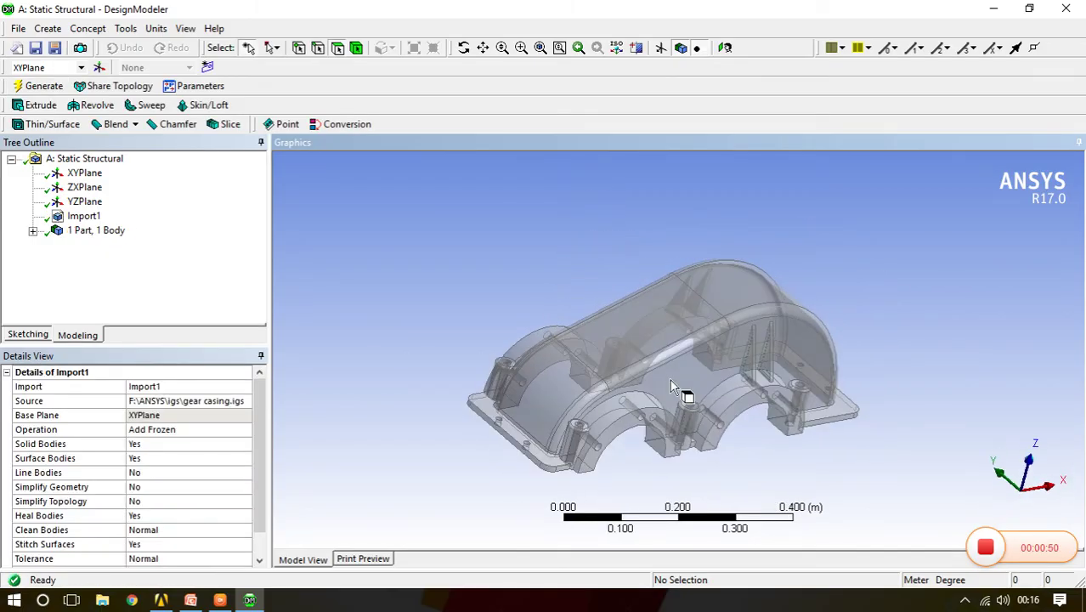
pyautogui.scroll(2, 684, 396)
pyautogui.moveTo(684, 396); pyautogui.dragTo(687, 363, button='middle')
pyautogui.scroll(-1, 670, 393)
pyautogui.scroll(1, 687, 363)
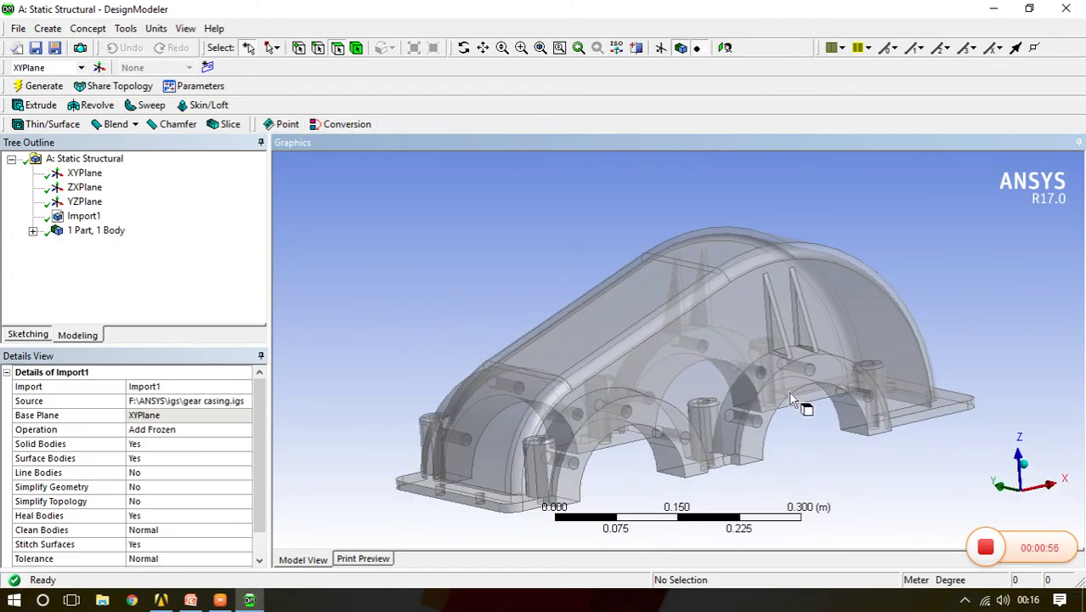
pyautogui.moveTo(790, 414); pyautogui.dragTo(752, 417, button='middle')
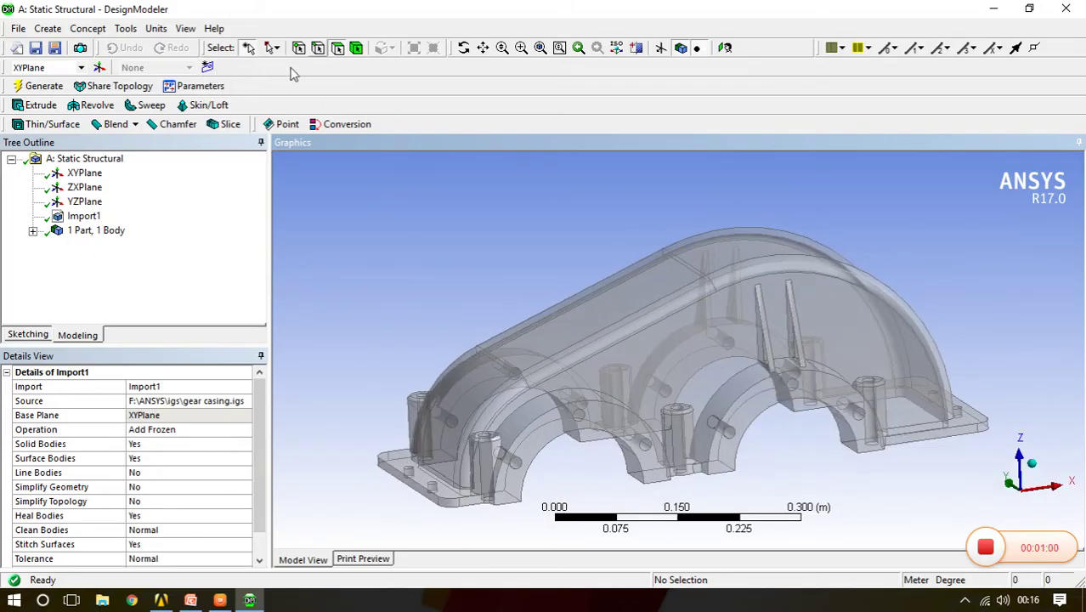
pyautogui.click(186, 29)
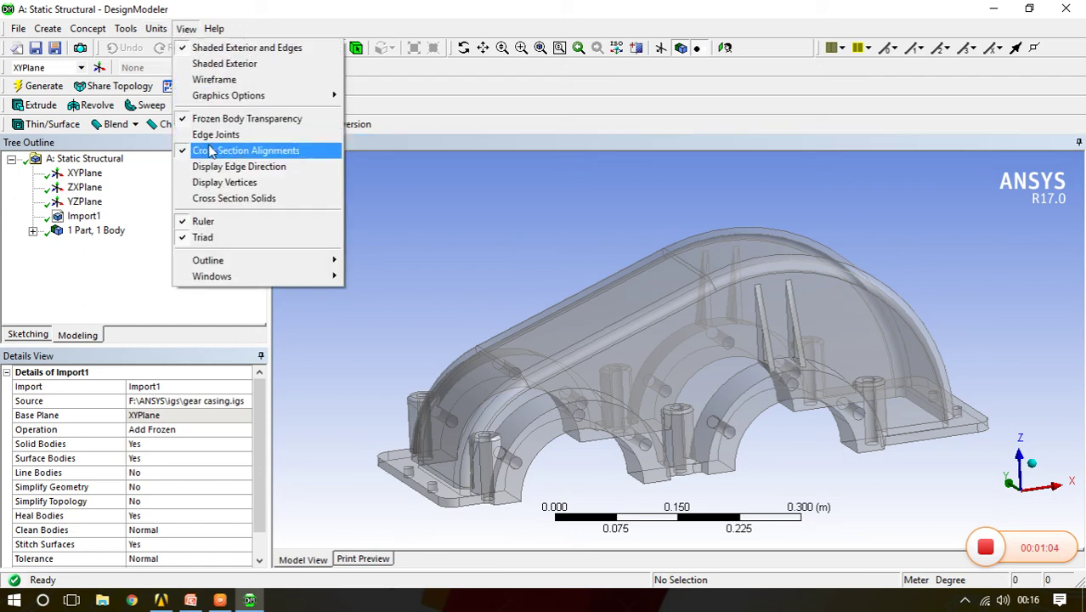
pyautogui.click(217, 119)
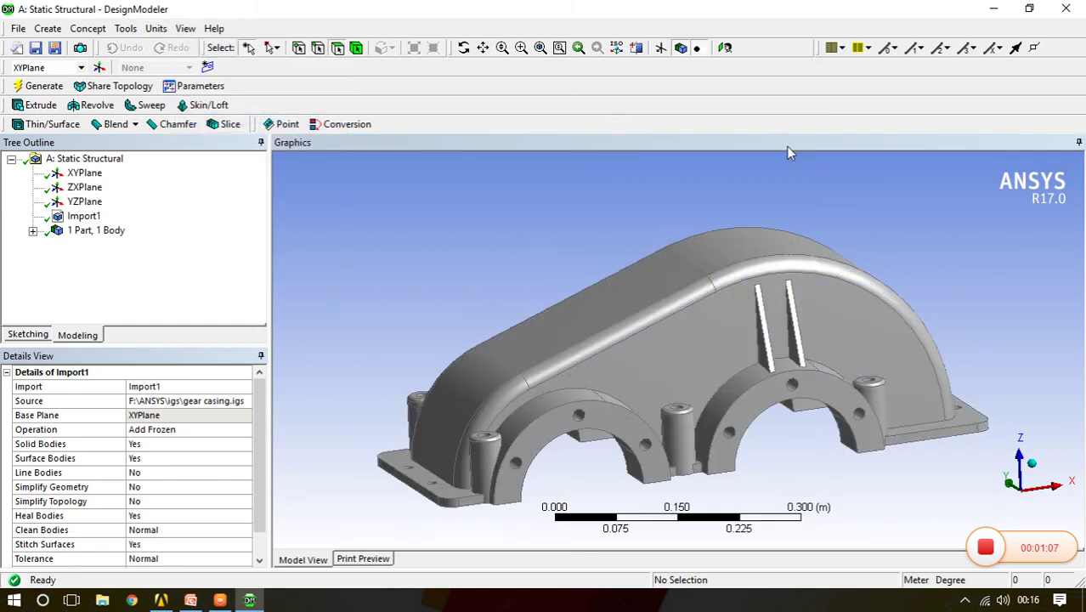
# Return to the Workbench project schematic and open the Static Structural system's Model in Mechanical
pyautogui.click(163, 600)
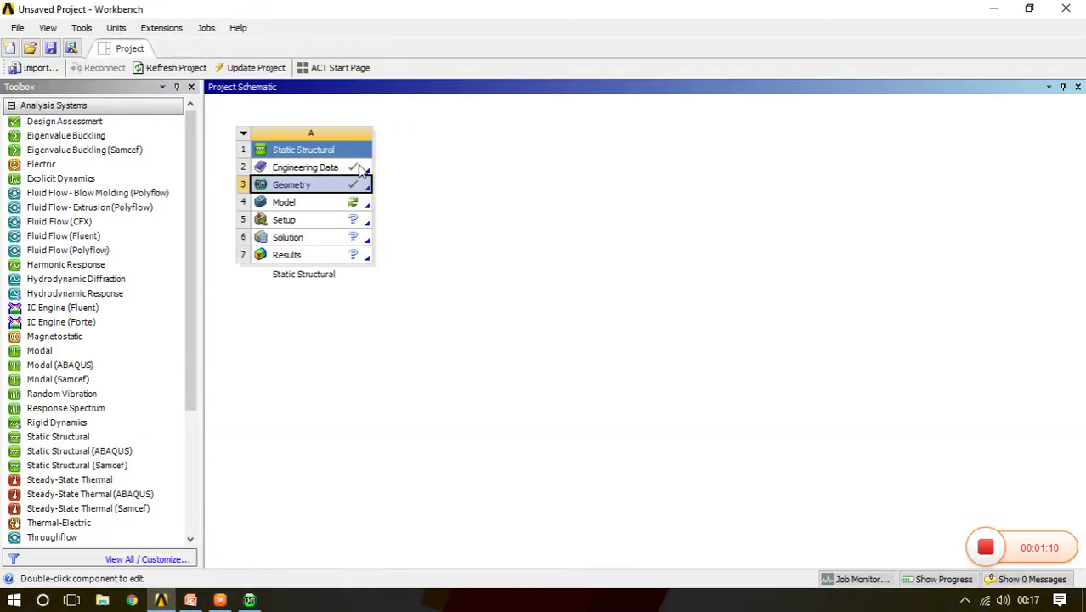
pyautogui.doubleClick(305, 208)
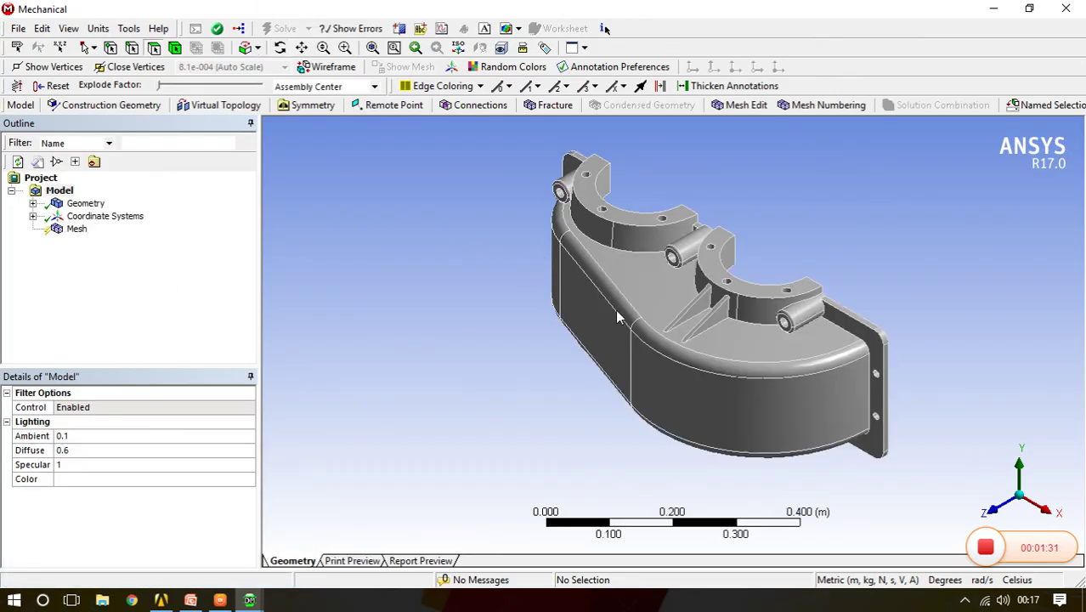
# Generate a mesh on the gear casing with the default mesh settings
pyautogui.moveTo(625, 323); pyautogui.dragTo(786, 272, button='middle')
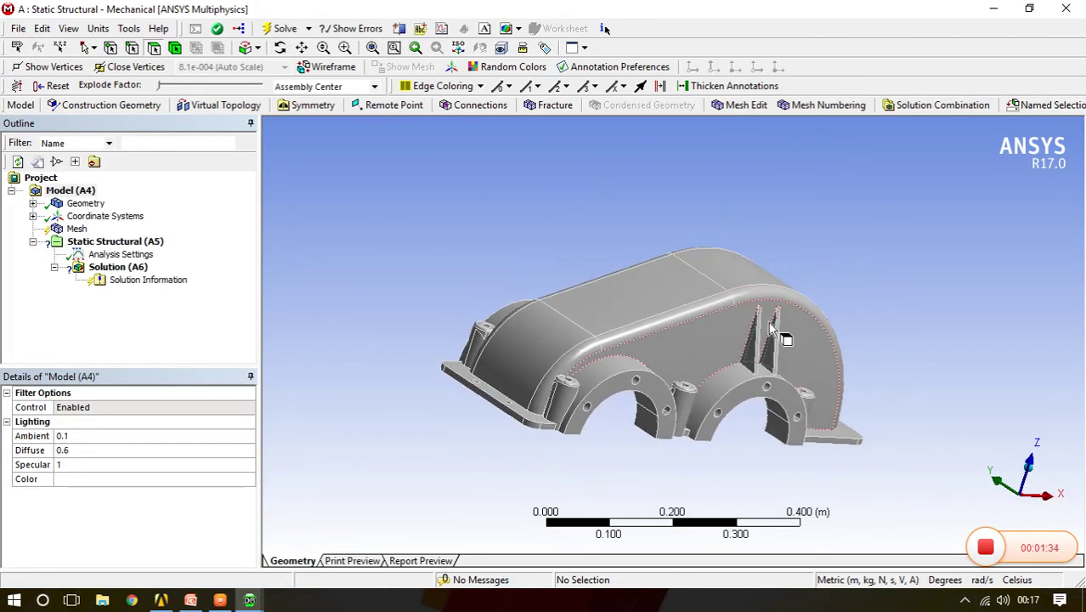
pyautogui.moveTo(771, 323); pyautogui.dragTo(511, 311, button='middle')
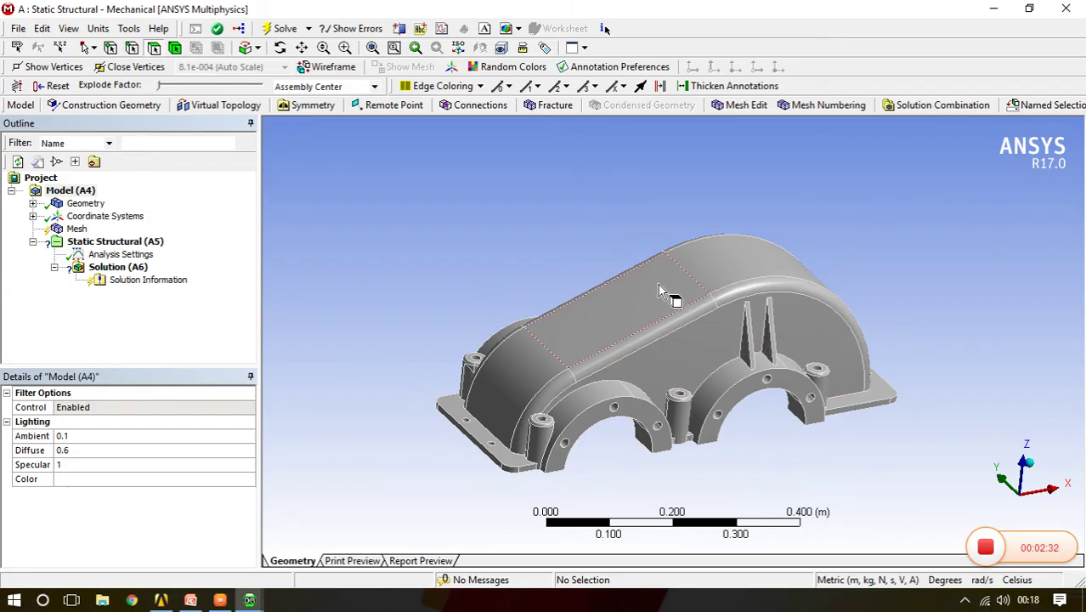
pyautogui.moveTo(707, 344); pyautogui.dragTo(721, 358, button='middle')
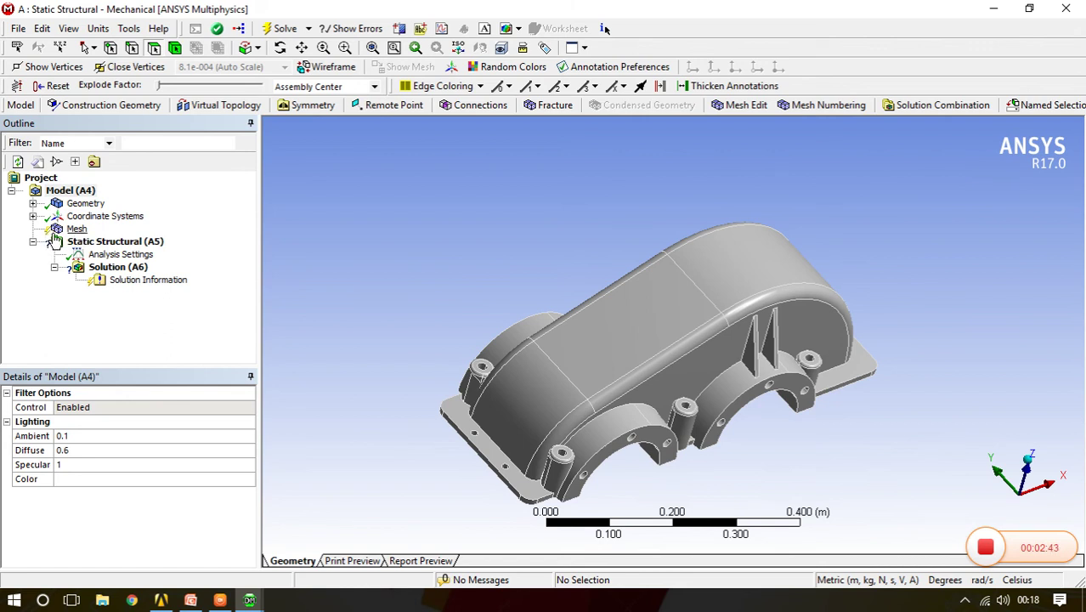
pyautogui.click(76, 230)
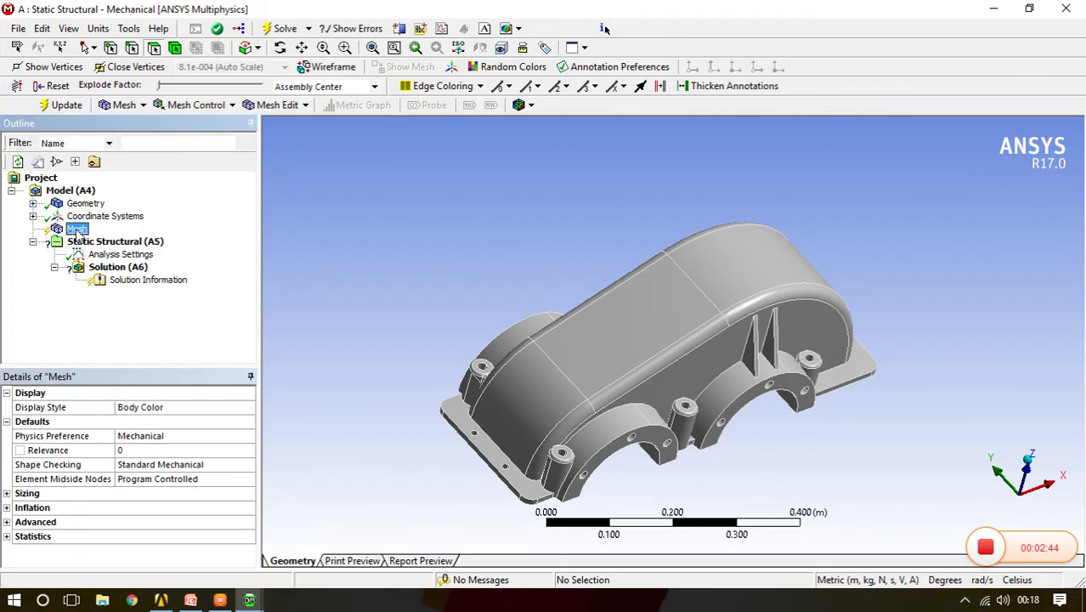
pyautogui.rightClick(77, 231)
pyautogui.click(127, 286)
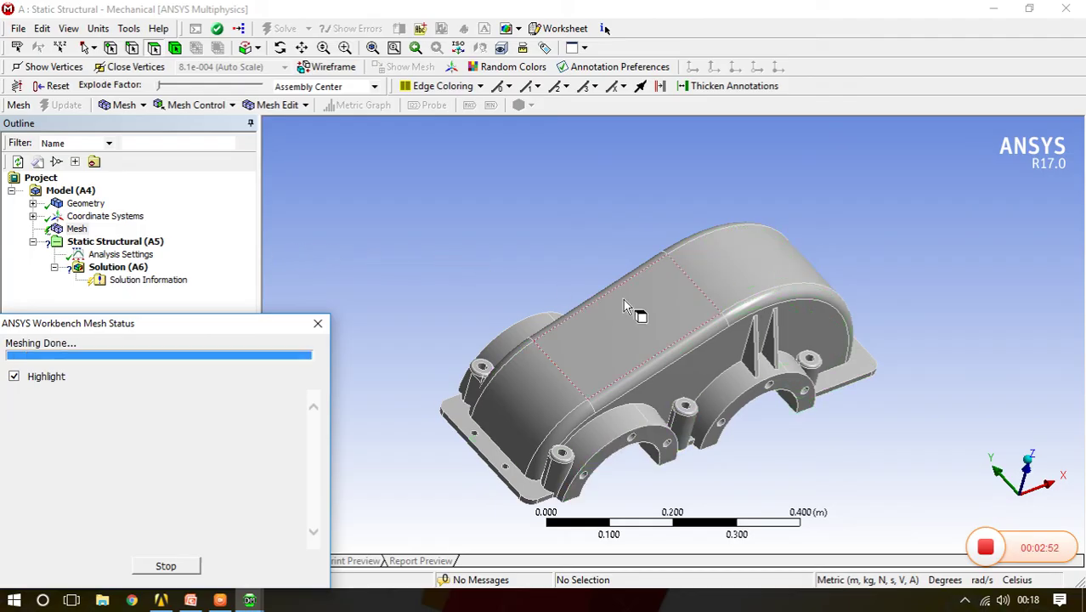
# Examine the generated mesh on the gear casing from several angles, including the ribs, bosses and curved surfaces
pyautogui.moveTo(799, 321); pyautogui.dragTo(659, 336, button='middle')
pyautogui.scroll(3, 657, 330)
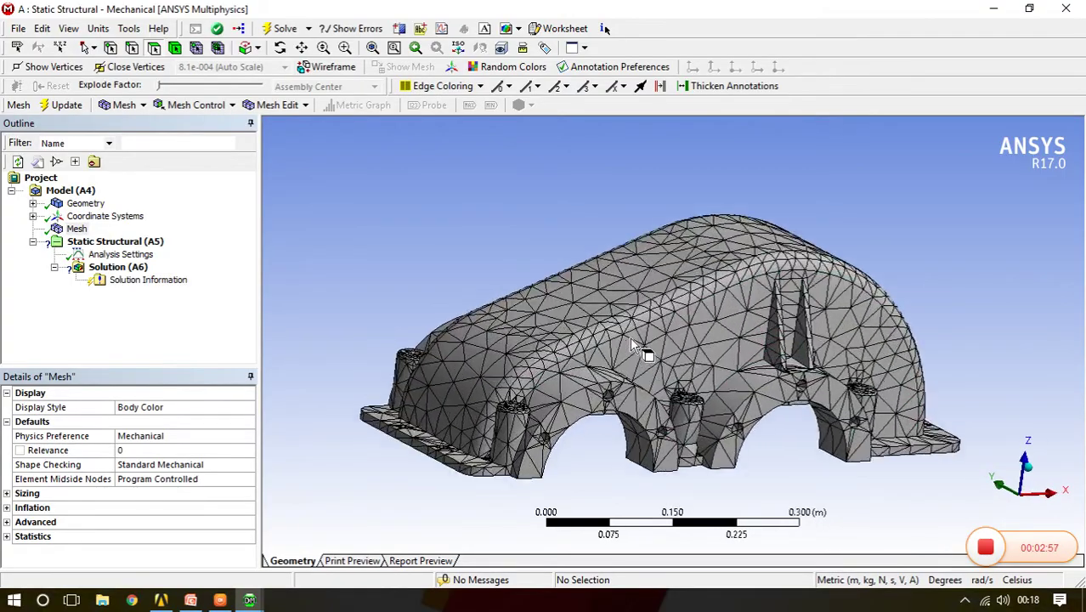
pyautogui.scroll(-2, 631, 340)
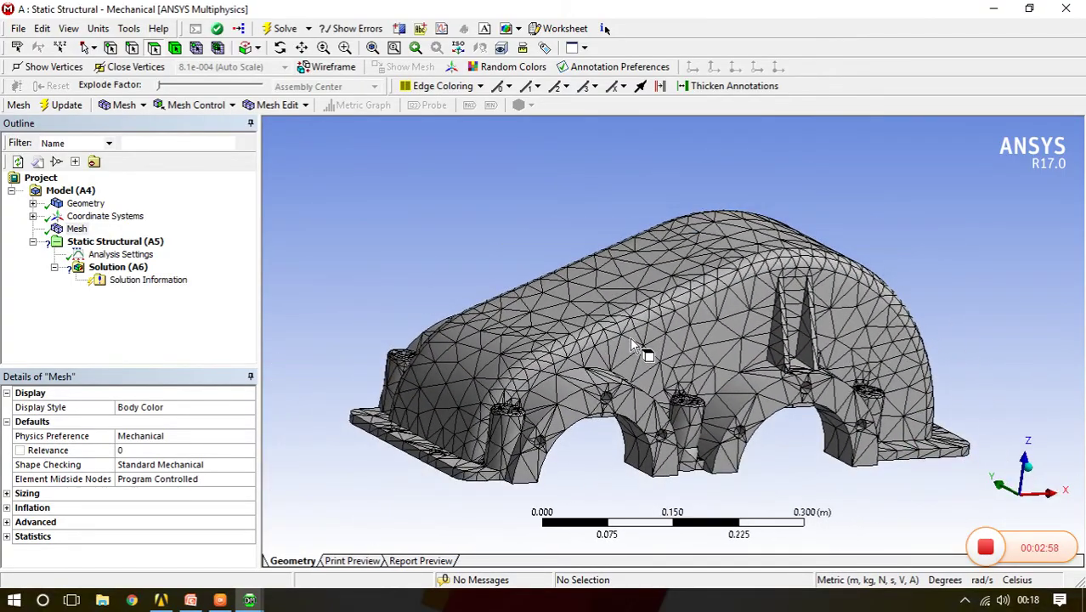
pyautogui.moveTo(631, 340); pyautogui.dragTo(629, 375, button='middle')
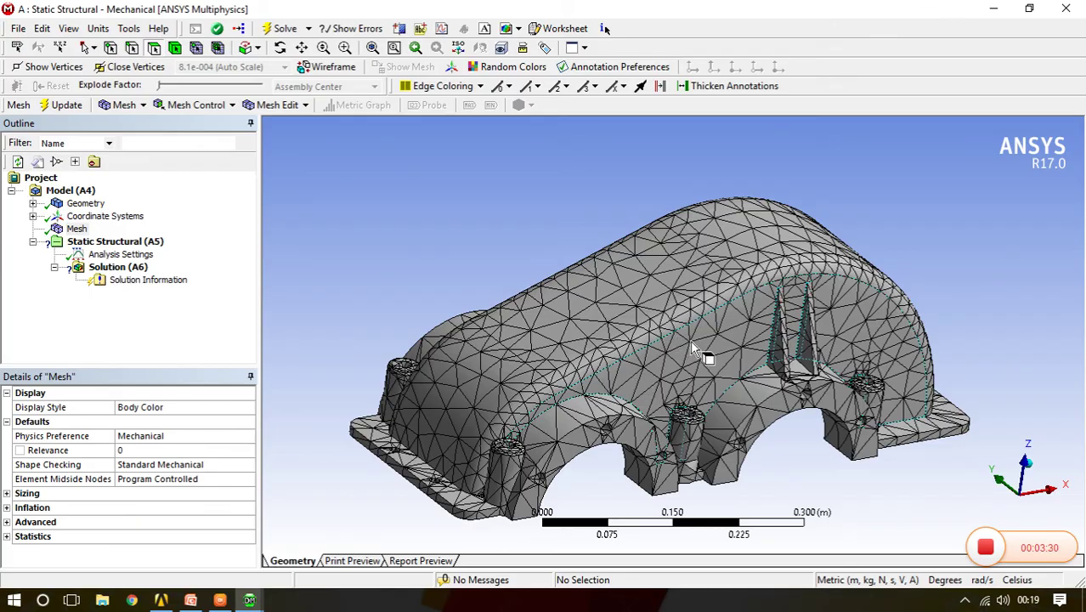
pyautogui.moveTo(690, 340); pyautogui.dragTo(702, 339, button='middle')
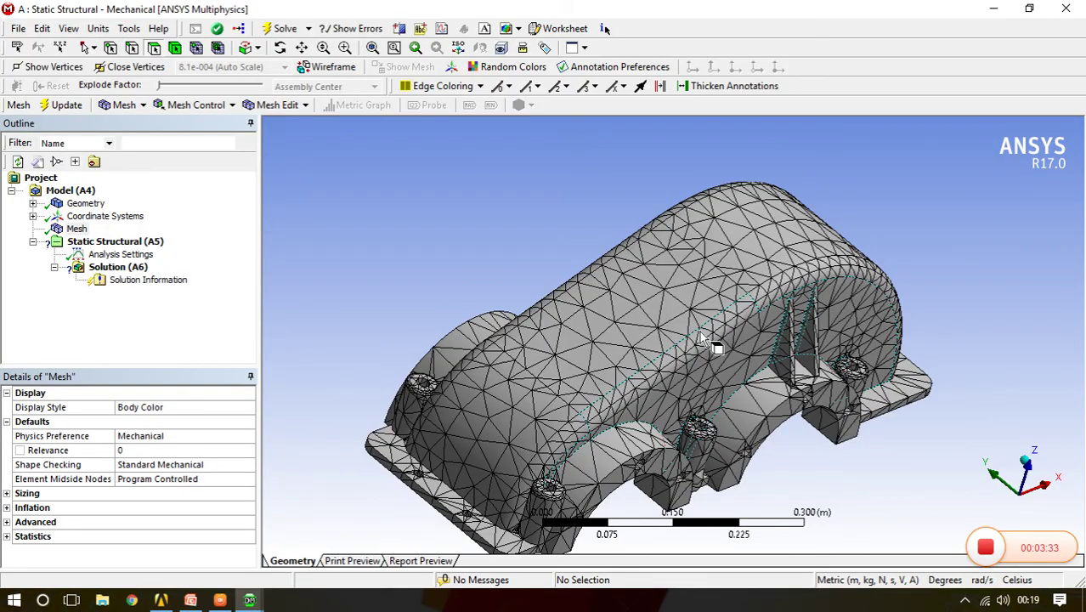
pyautogui.moveTo(702, 340); pyautogui.dragTo(702, 328, button='middle')
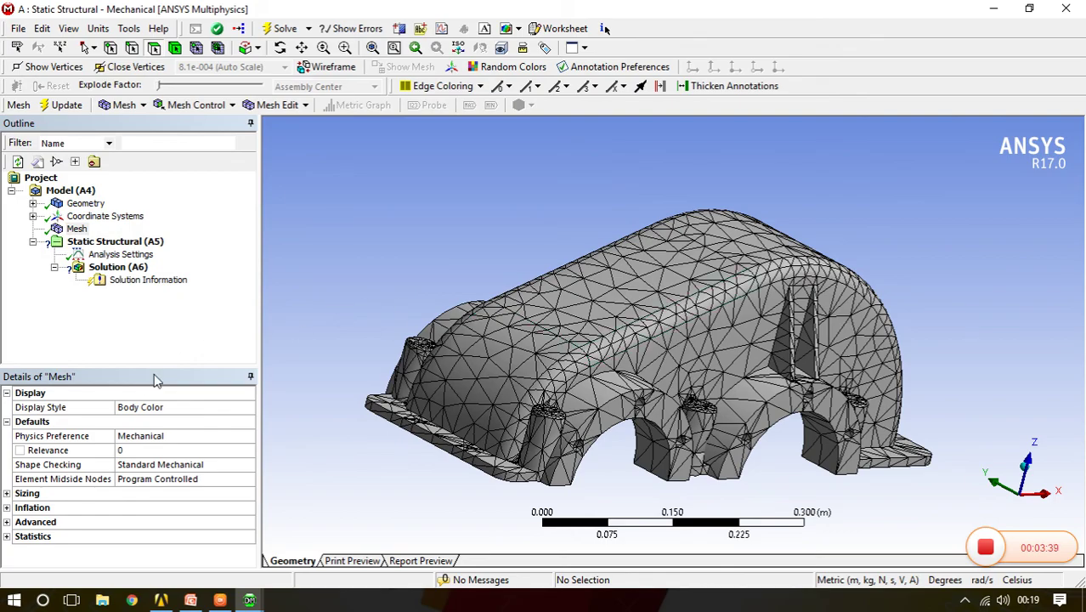
pyautogui.moveTo(535, 257); pyautogui.dragTo(577, 293, button='middle')
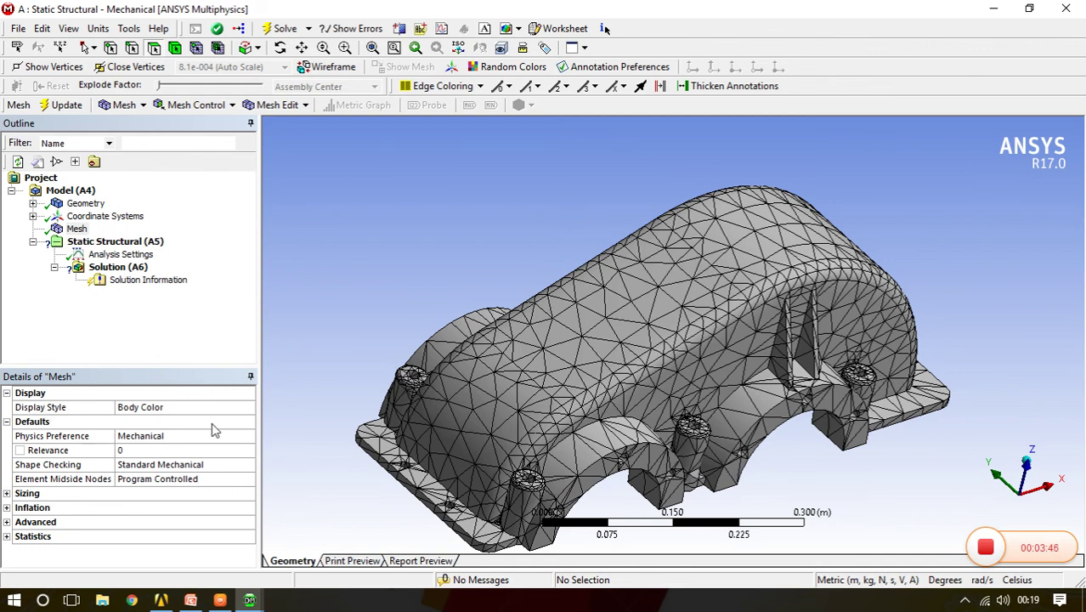
pyautogui.moveTo(646, 362); pyautogui.dragTo(649, 343, button='middle')
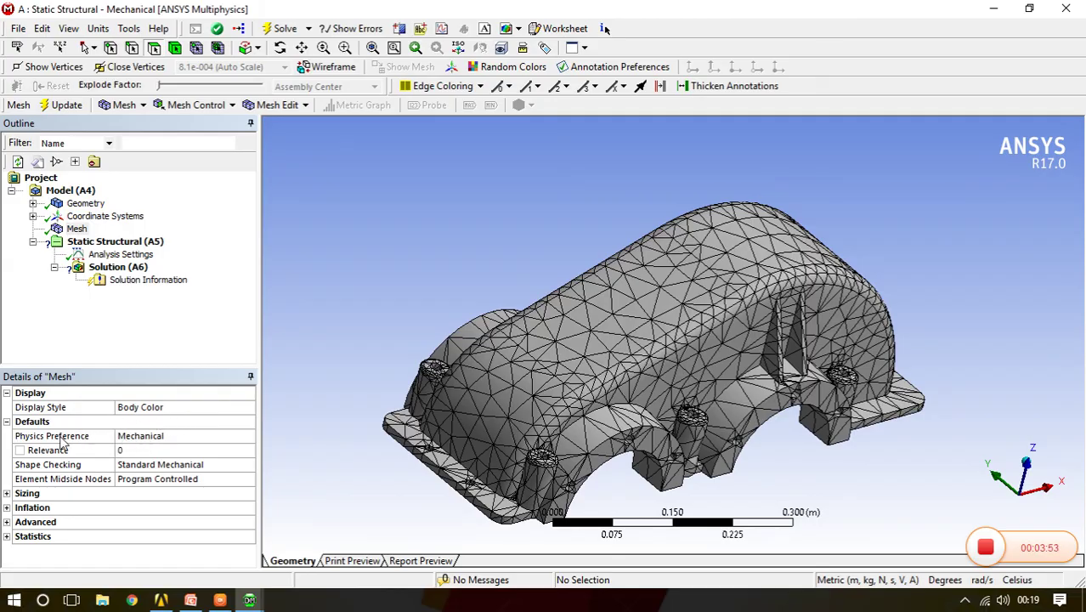
# Review the mesh Physics Preference options and keep Mechanical selected
pyautogui.click(201, 438)
pyautogui.click(247, 436)
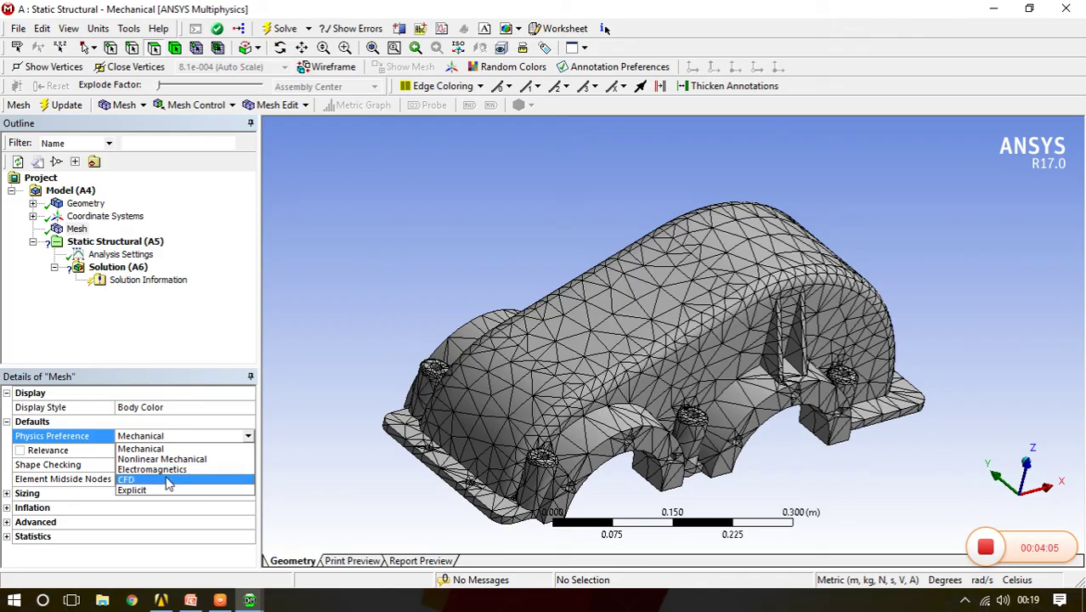
pyautogui.press('Up')
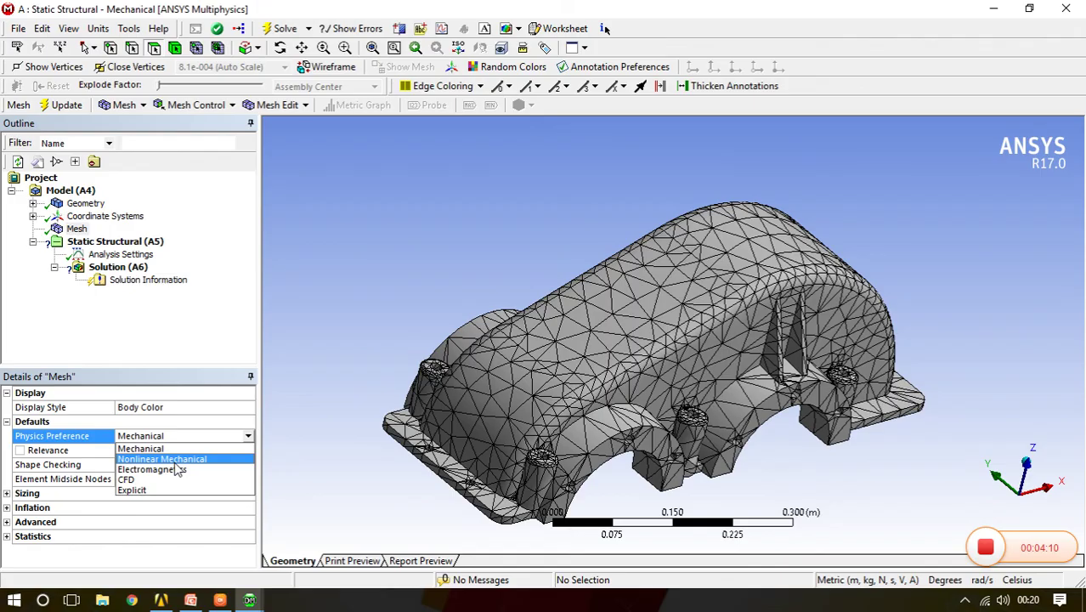
pyautogui.press('Up')
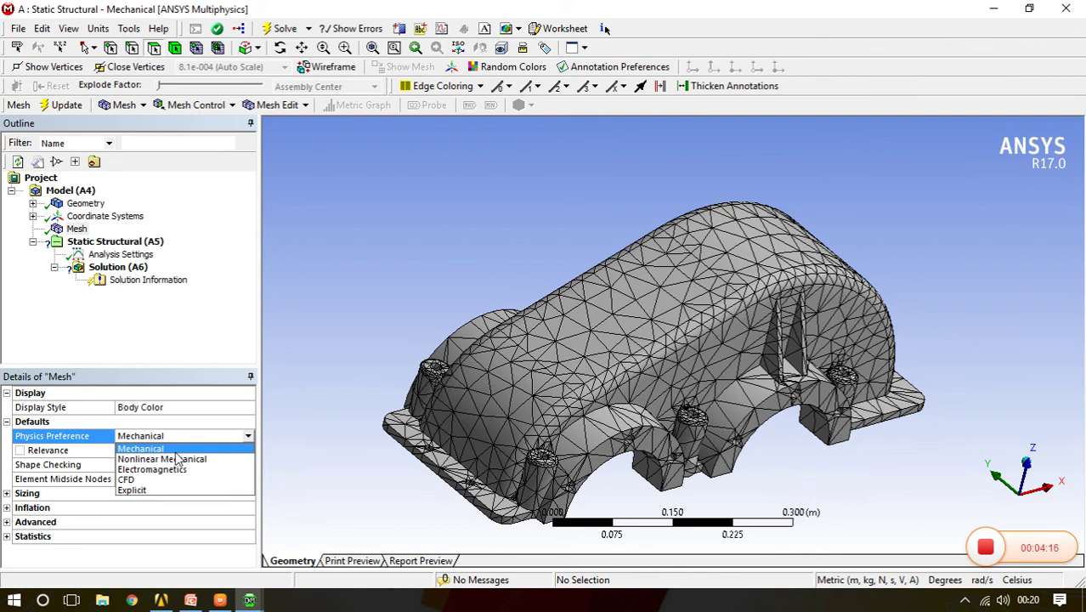
pyautogui.click(176, 452)
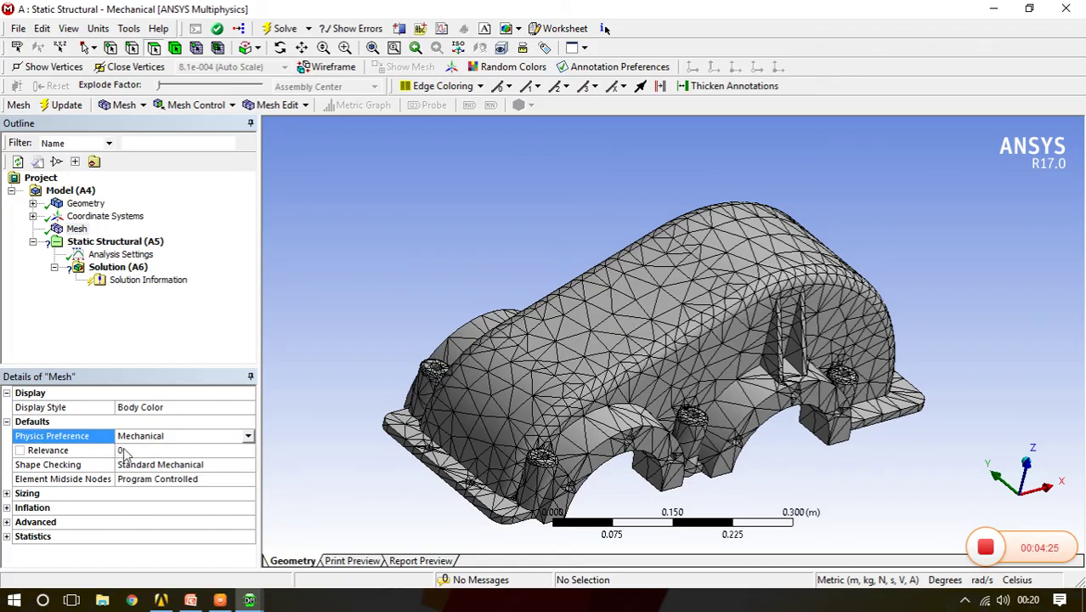
# Check the mesh Relevance setting and expand the mesh Statistics to read the node and element counts
pyautogui.click(167, 453)
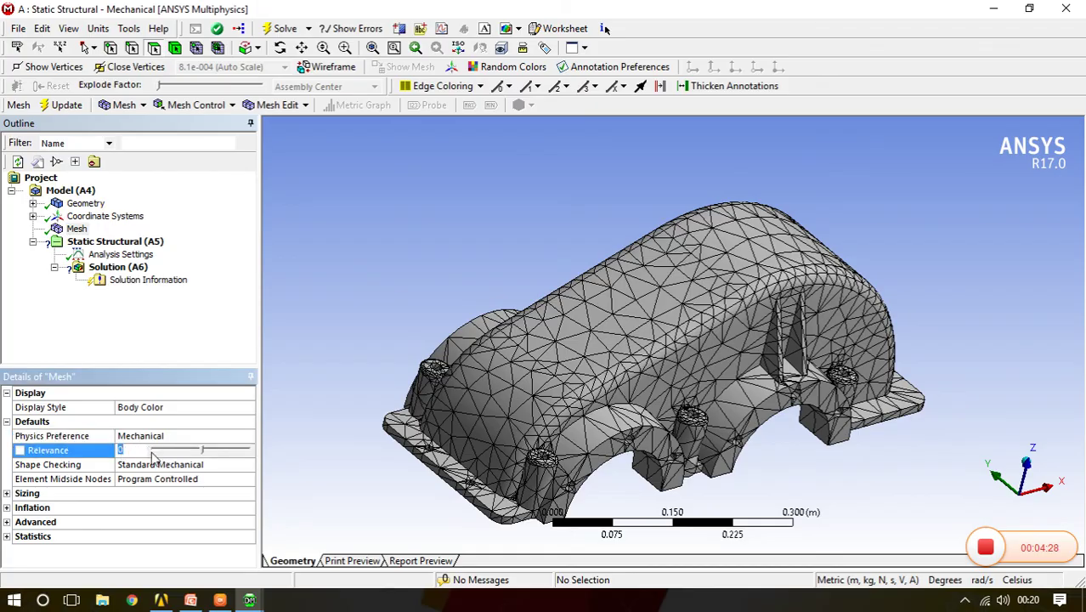
pyautogui.click(7, 537)
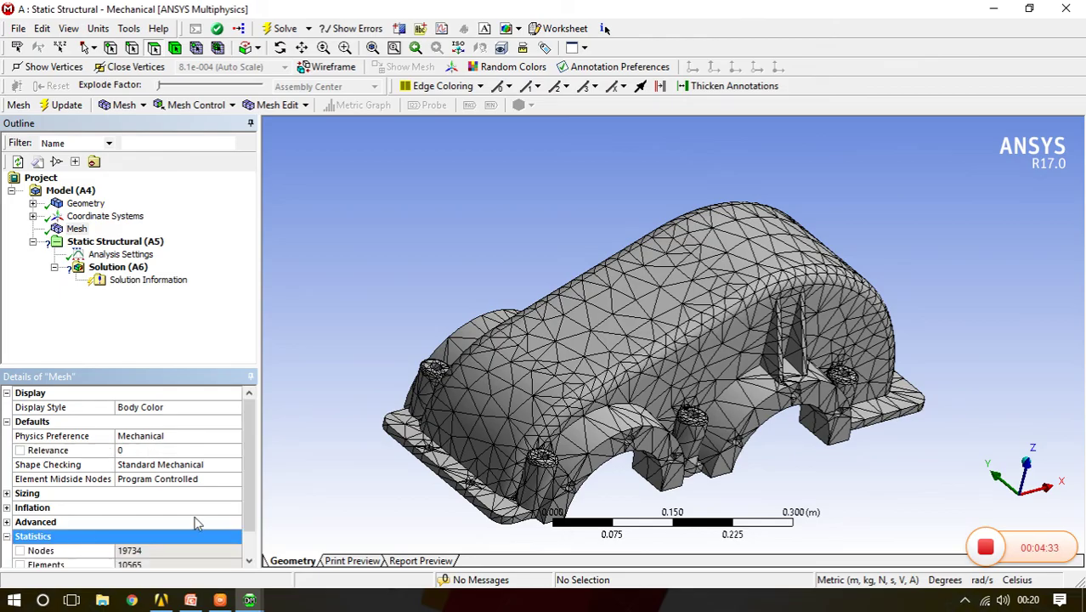
pyautogui.scroll(-1, 255, 513)
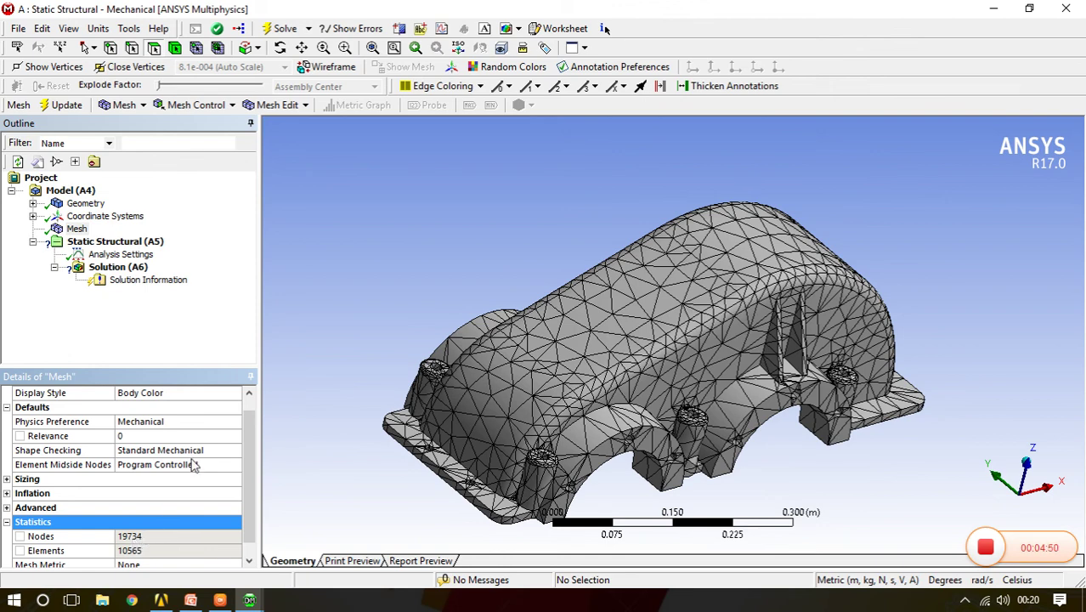
# Set the mesh Relevance to 40, update the mesh and check the node and element counts
pyautogui.click(177, 437)
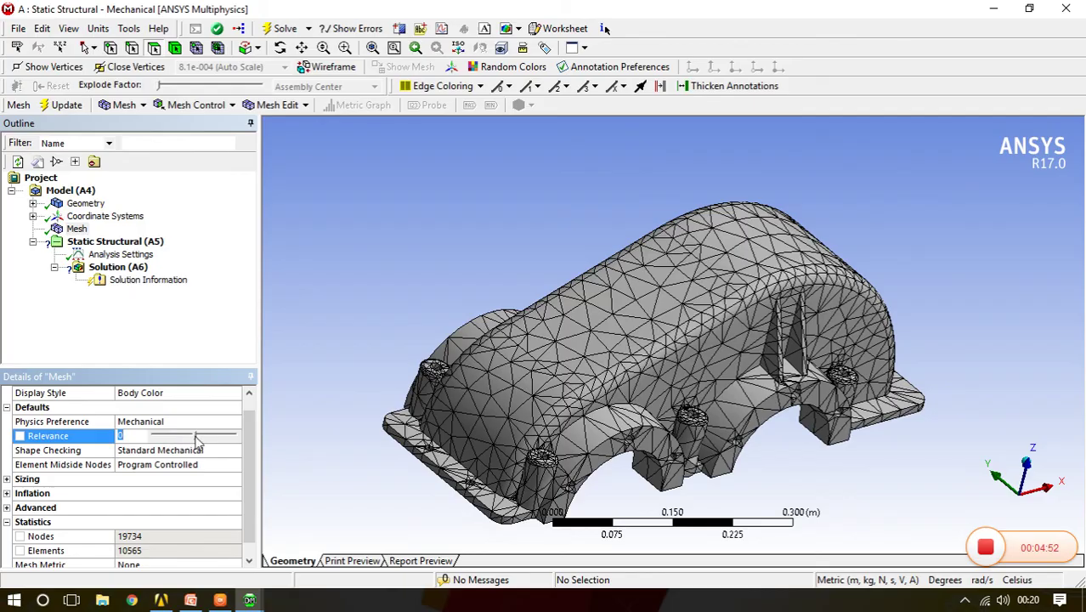
pyautogui.moveTo(197, 437); pyautogui.dragTo(213, 437)
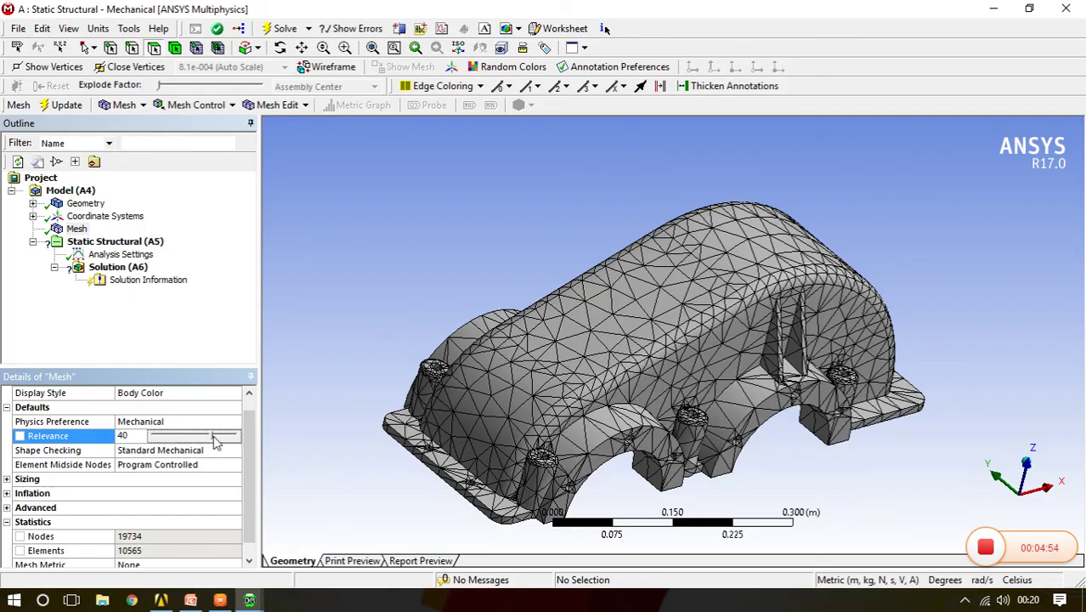
pyautogui.click(68, 106)
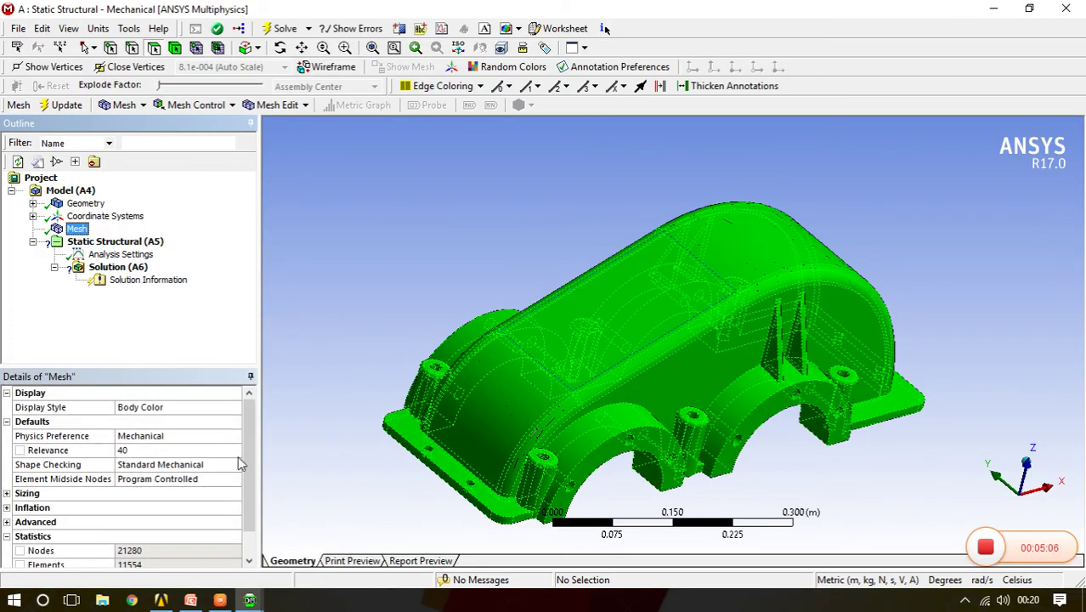
pyautogui.moveTo(247, 460); pyautogui.dragTo(247, 482)
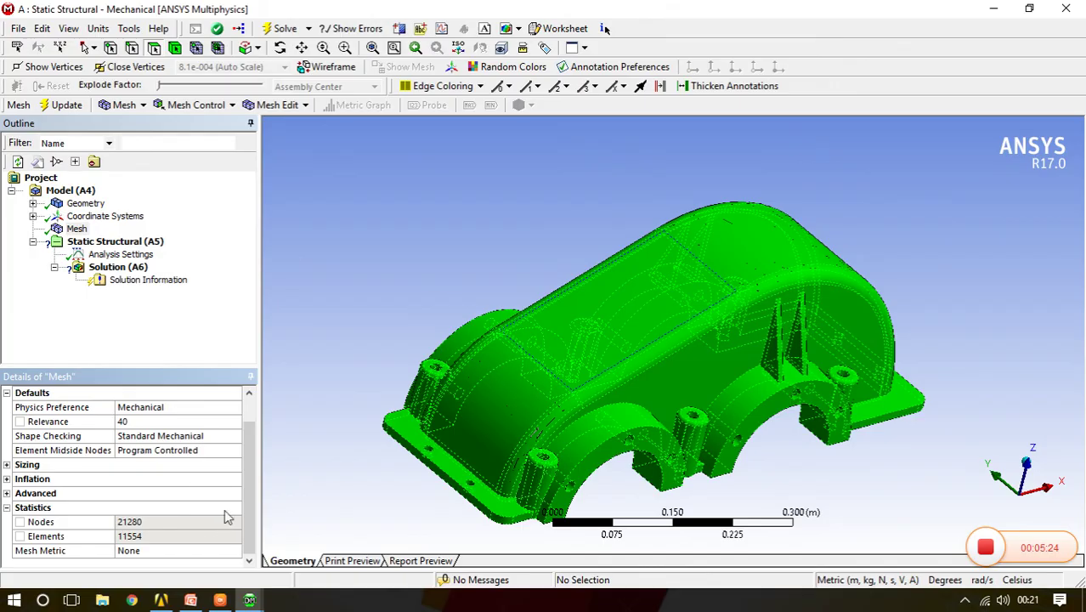
# Set the mesh Relevance to -80, update the mesh and check the node and element counts
pyautogui.scroll(1, 246, 491)
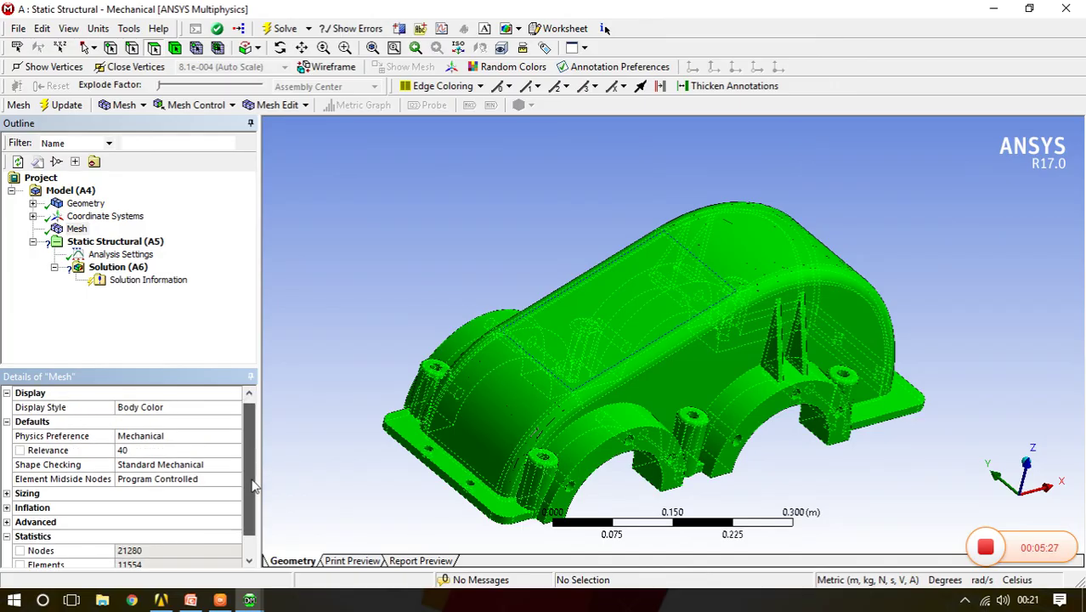
pyautogui.scroll(-1, 251, 493)
pyautogui.click(175, 423)
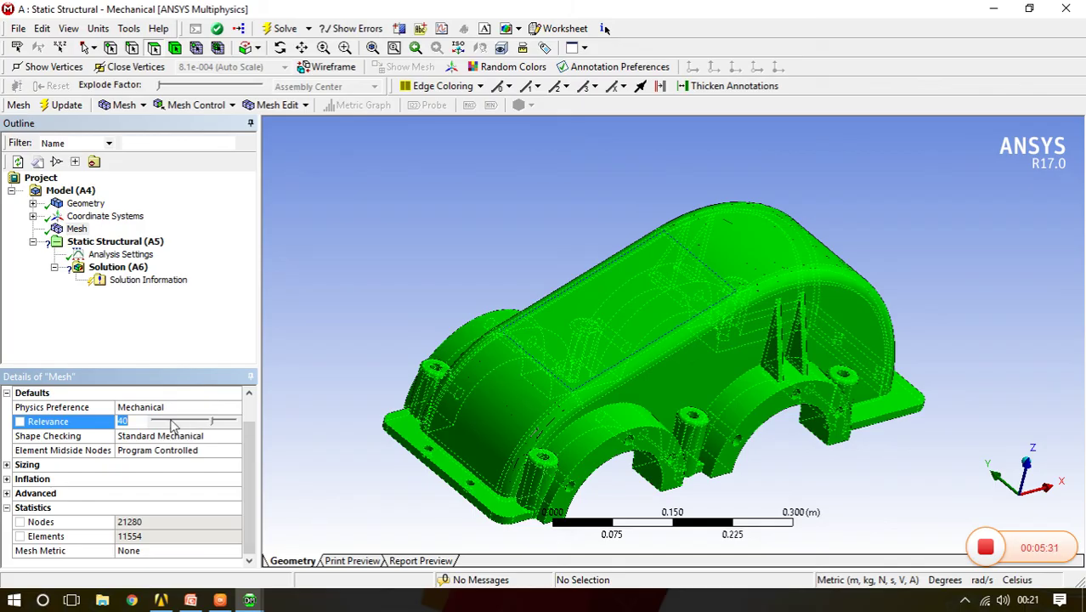
pyautogui.write('-80')
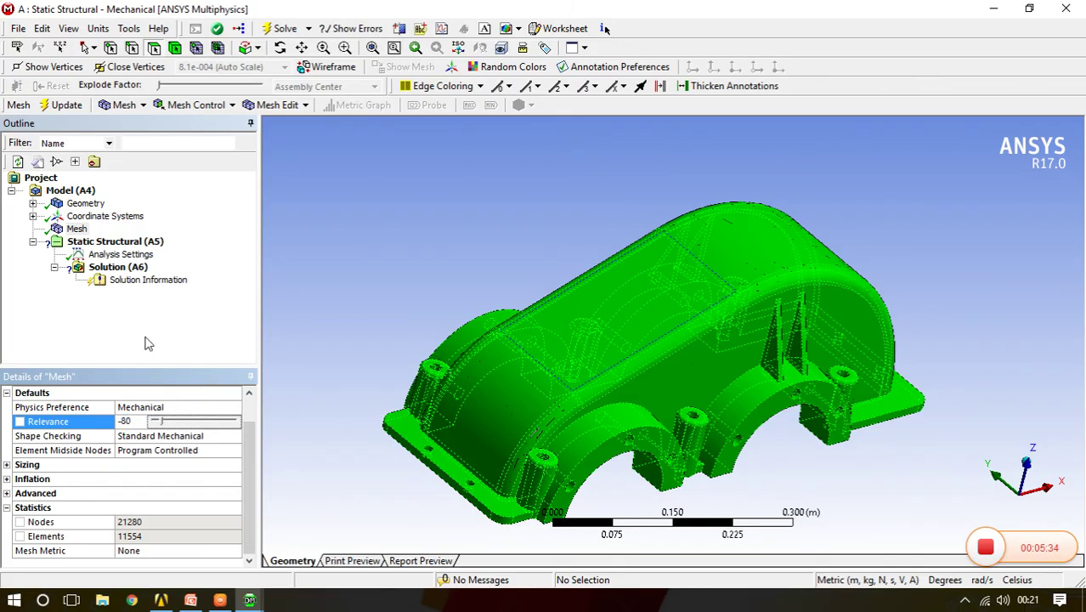
pyautogui.click(68, 106)
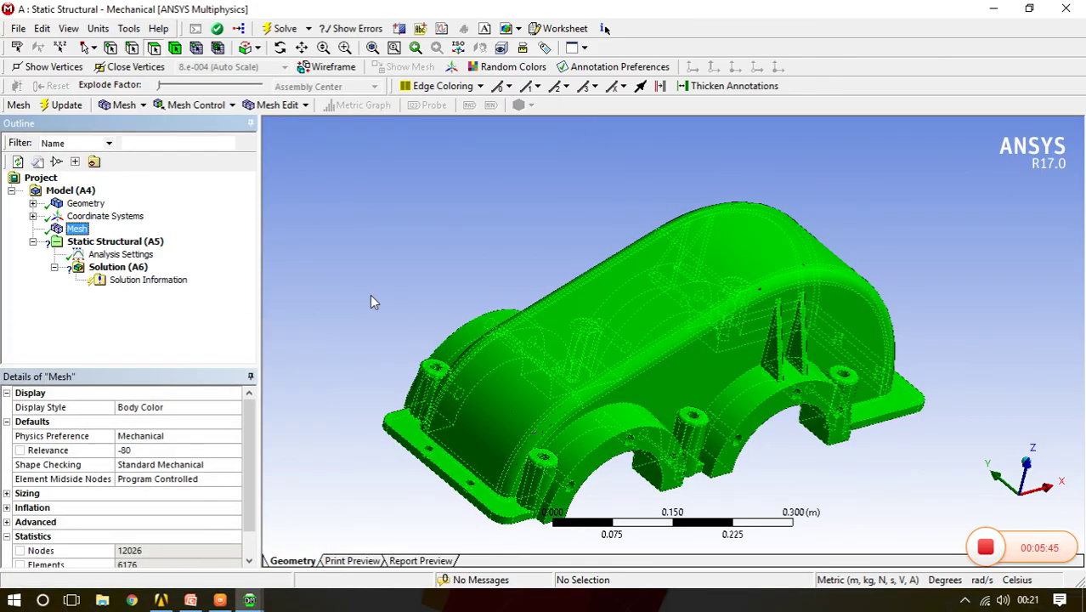
pyautogui.moveTo(243, 461); pyautogui.dragTo(247, 493)
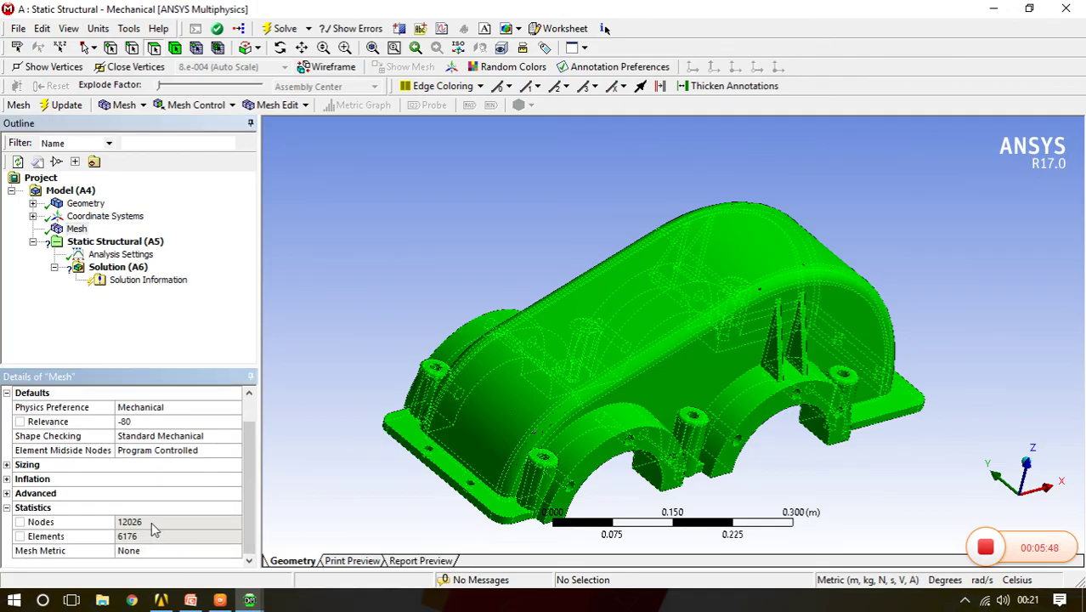
# Return the mesh Relevance to 0, update the mesh and check its statistics
pyautogui.click(158, 423)
pyautogui.moveTo(158, 422); pyautogui.dragTo(197, 434)
pyautogui.click(56, 104)
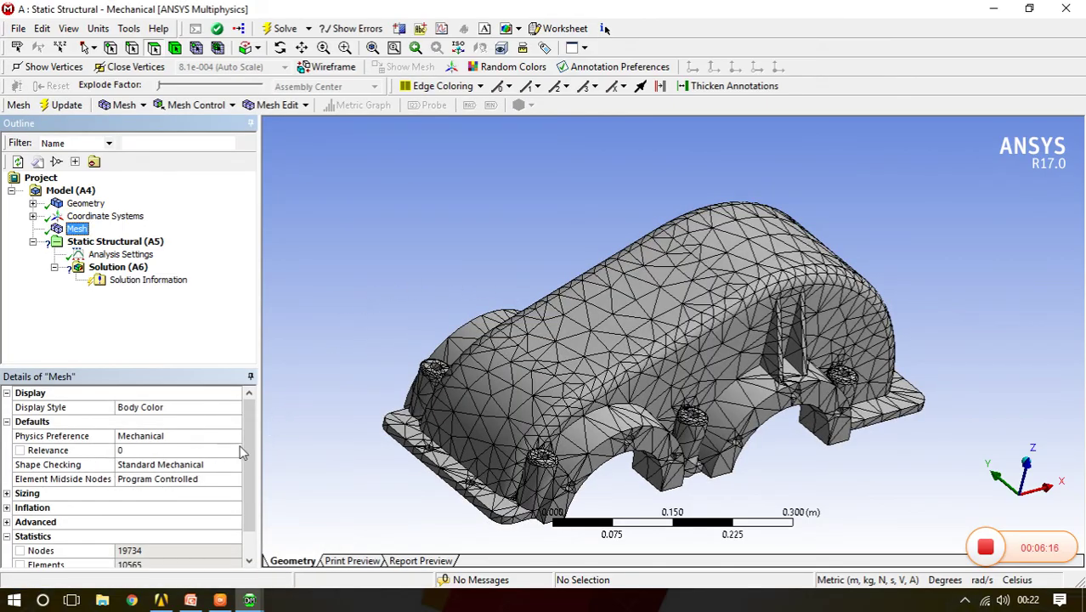
pyautogui.moveTo(243, 448); pyautogui.dragTo(246, 477)
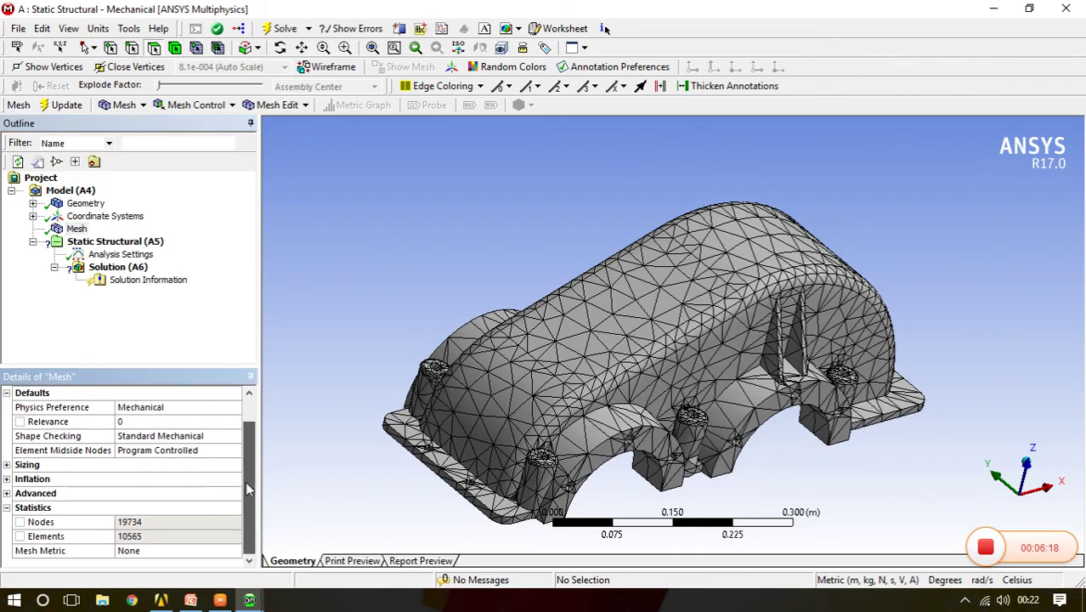
# Expand the mesh Sizing settings, set Relevance Center to Medium, and update the mesh to compare its statistics
pyautogui.click(7, 466)
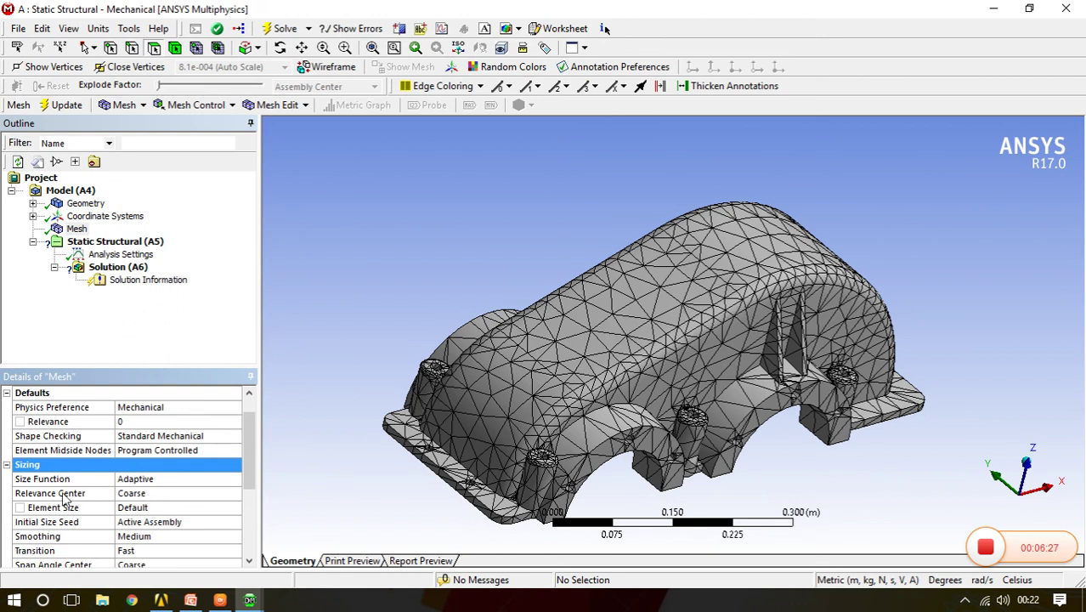
pyautogui.click(132, 499)
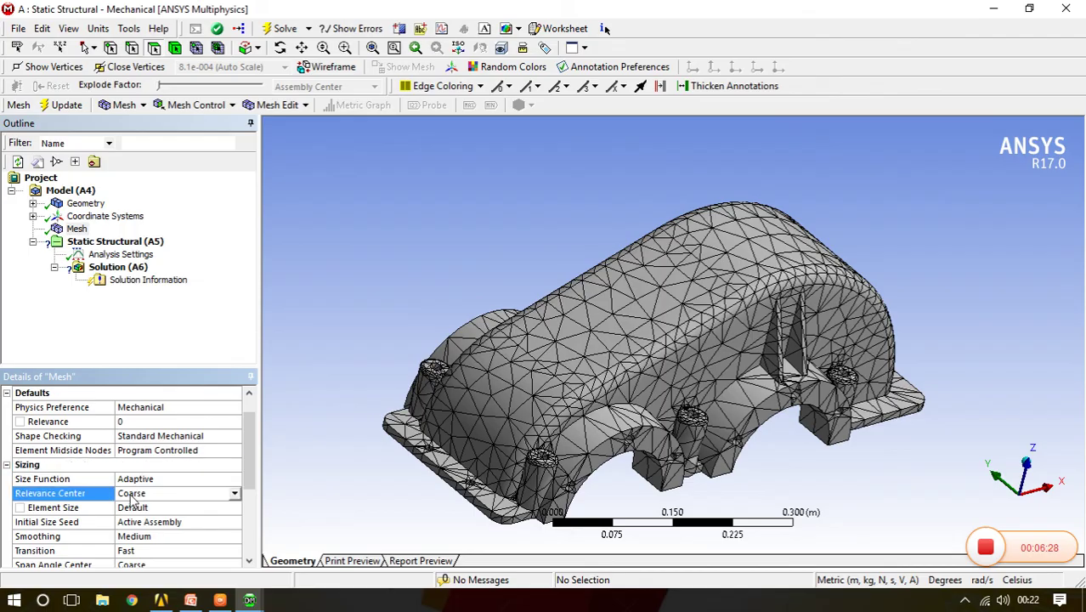
pyautogui.click(235, 495)
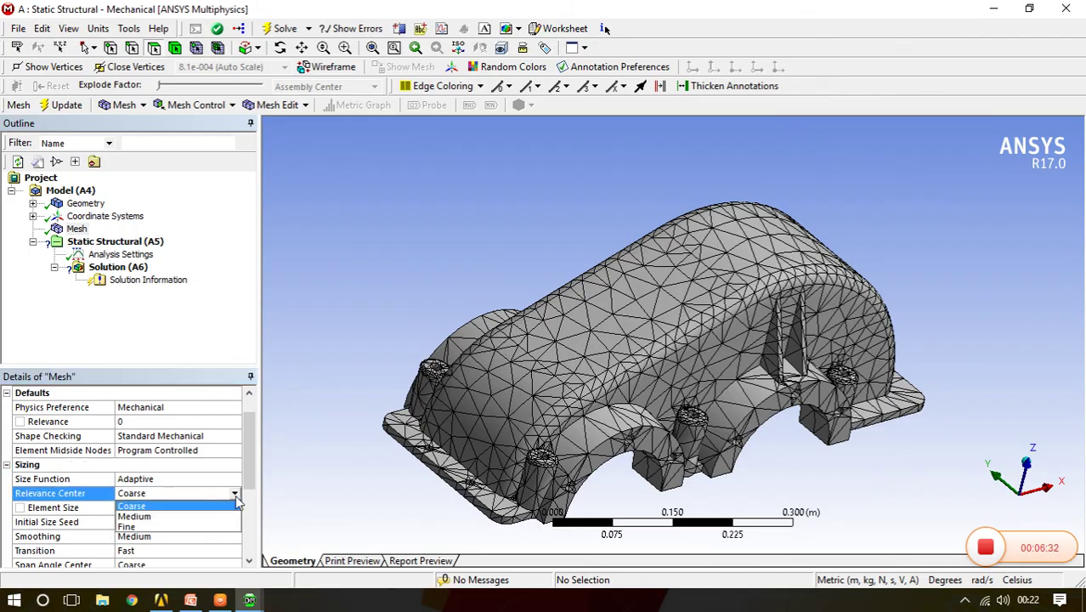
pyautogui.click(199, 518)
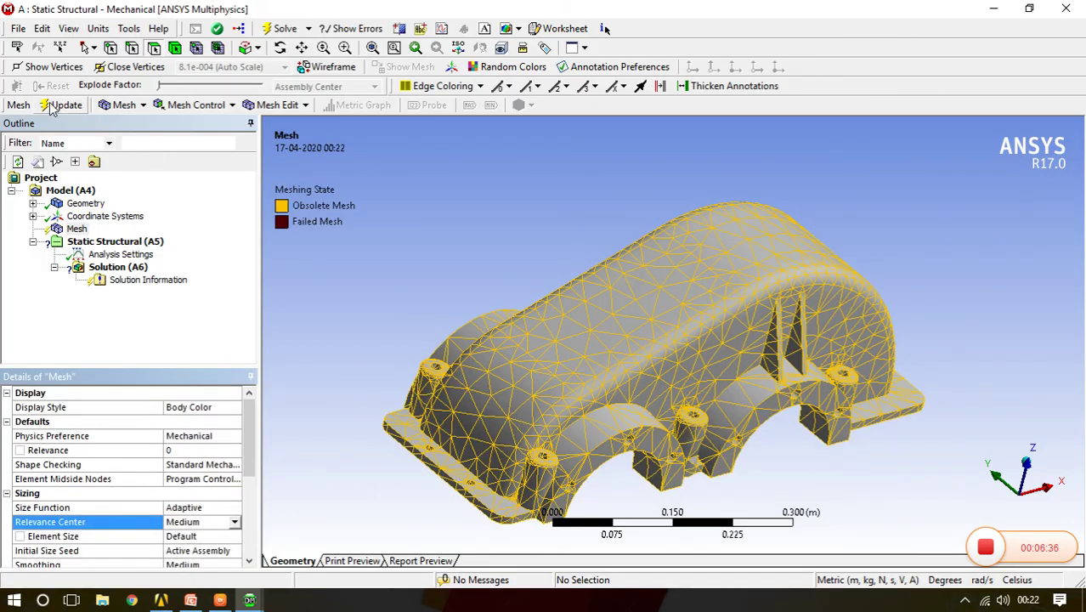
pyautogui.click(49, 105)
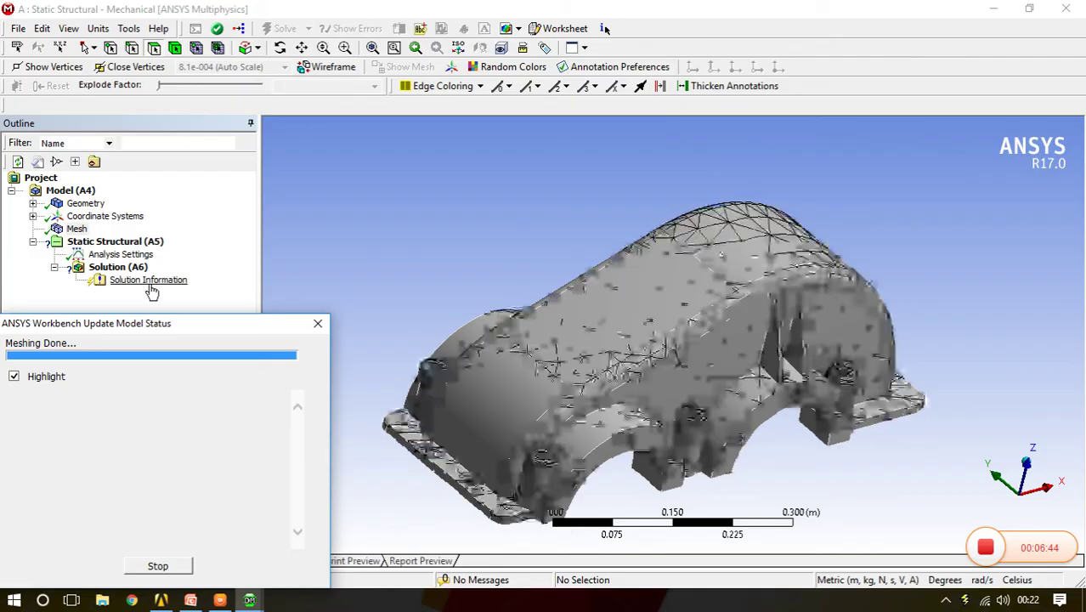
pyautogui.moveTo(252, 447); pyautogui.dragTo(252, 527)
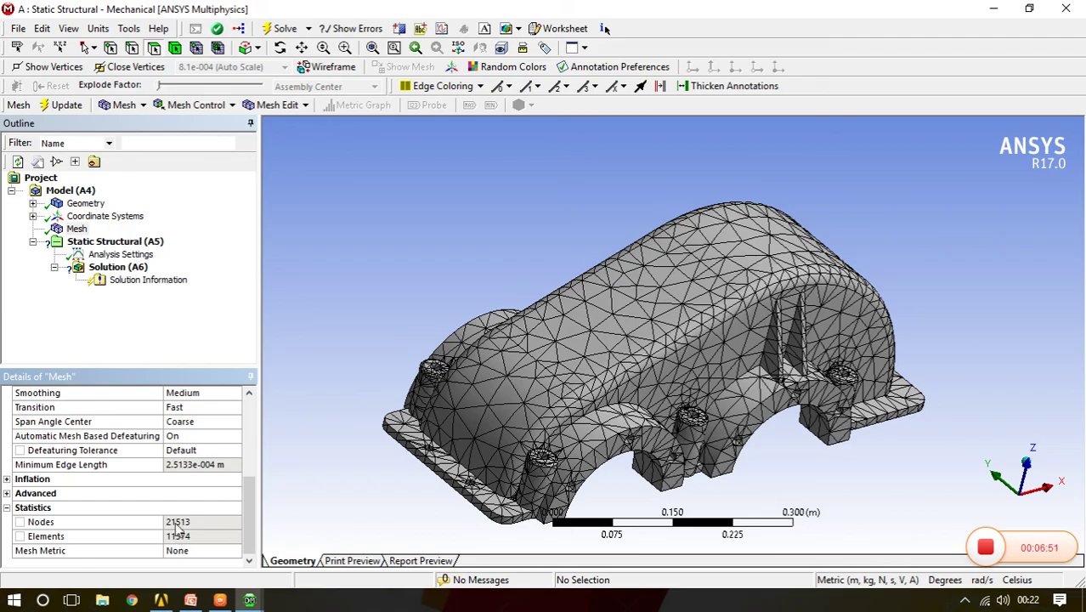
# Set the mesh Relevance Center to Fine and update the mesh to compare the node and element counts
pyautogui.moveTo(245, 504); pyautogui.dragTo(254, 452)
pyautogui.click(225, 483)
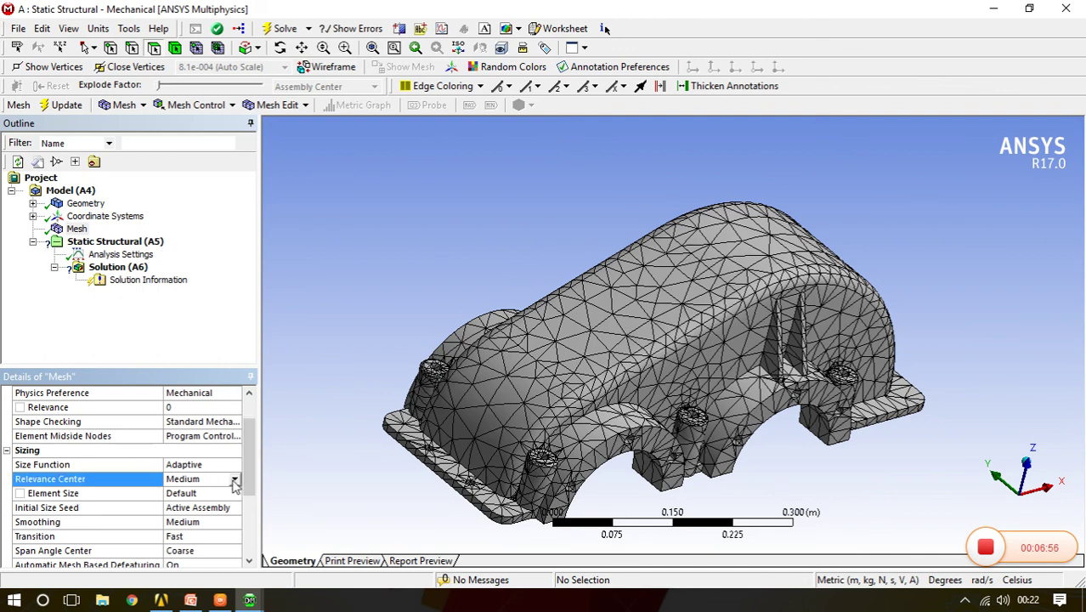
pyautogui.click(234, 479)
pyautogui.click(196, 517)
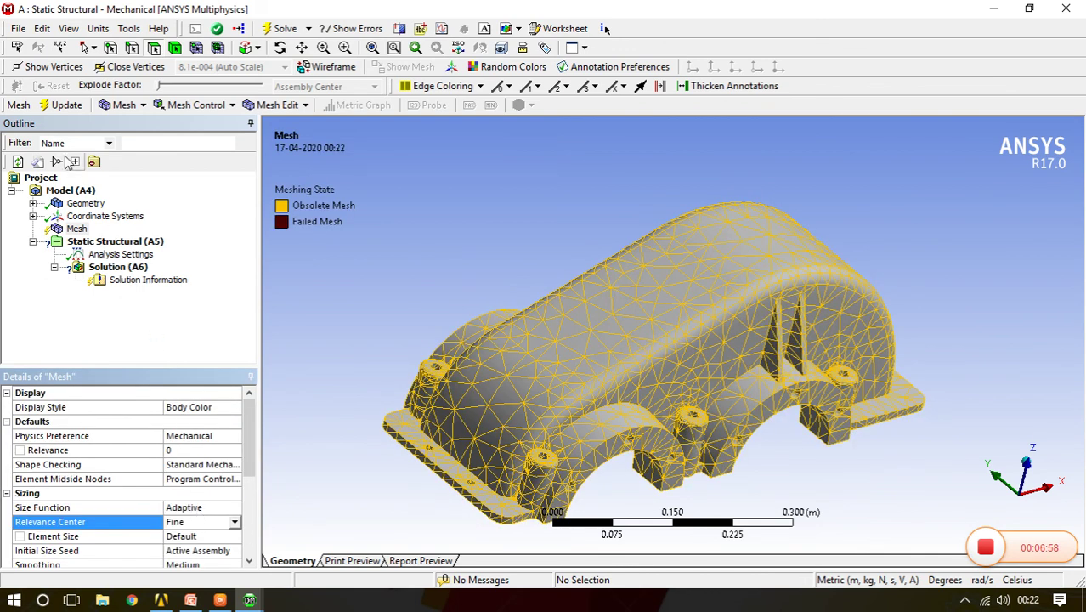
pyautogui.click(65, 105)
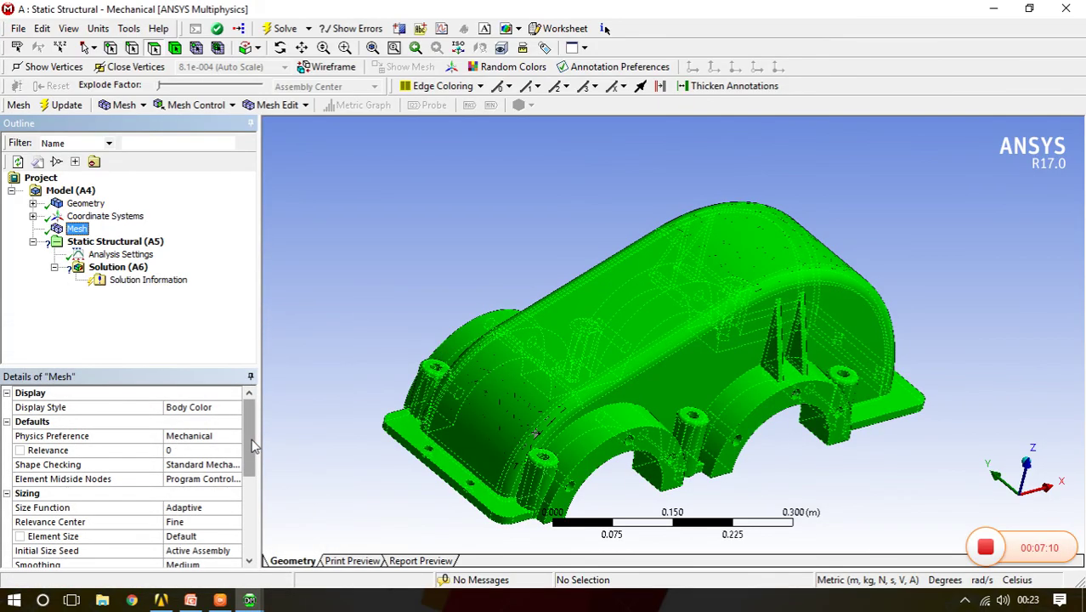
pyautogui.moveTo(253, 445); pyautogui.dragTo(253, 529)
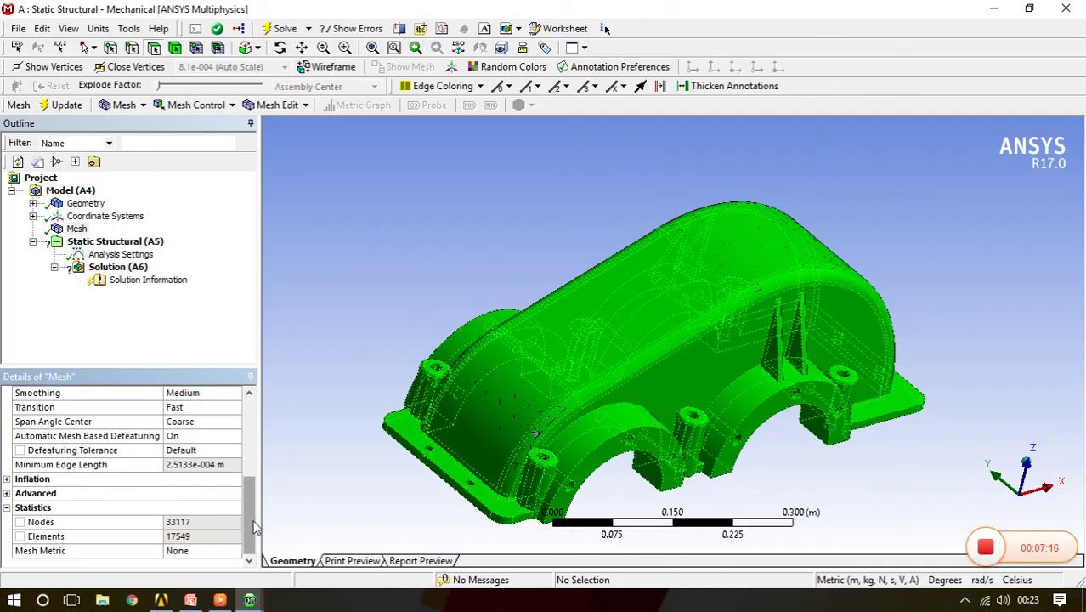
# Set the mesh Relevance Center back to Coarse and update the mesh
pyautogui.moveTo(254, 526); pyautogui.dragTo(255, 474)
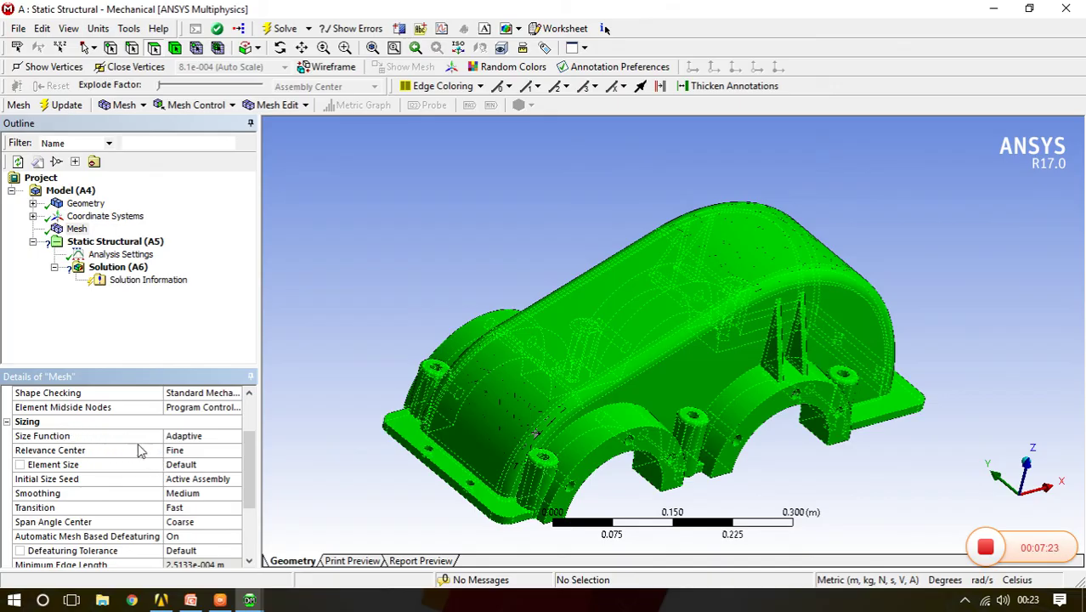
pyautogui.click(202, 451)
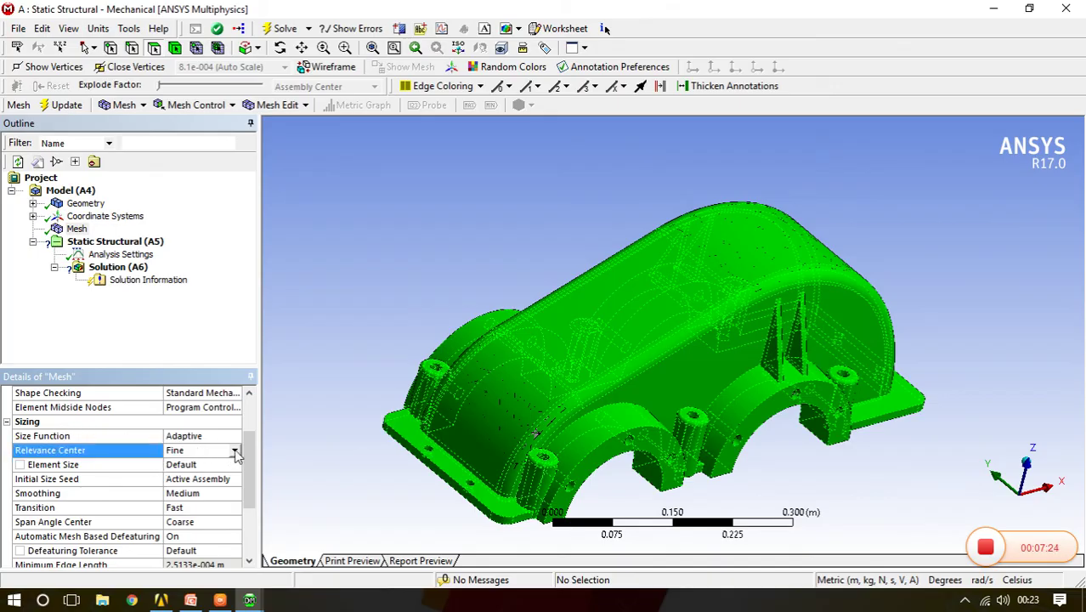
pyautogui.click(234, 450)
pyautogui.click(207, 466)
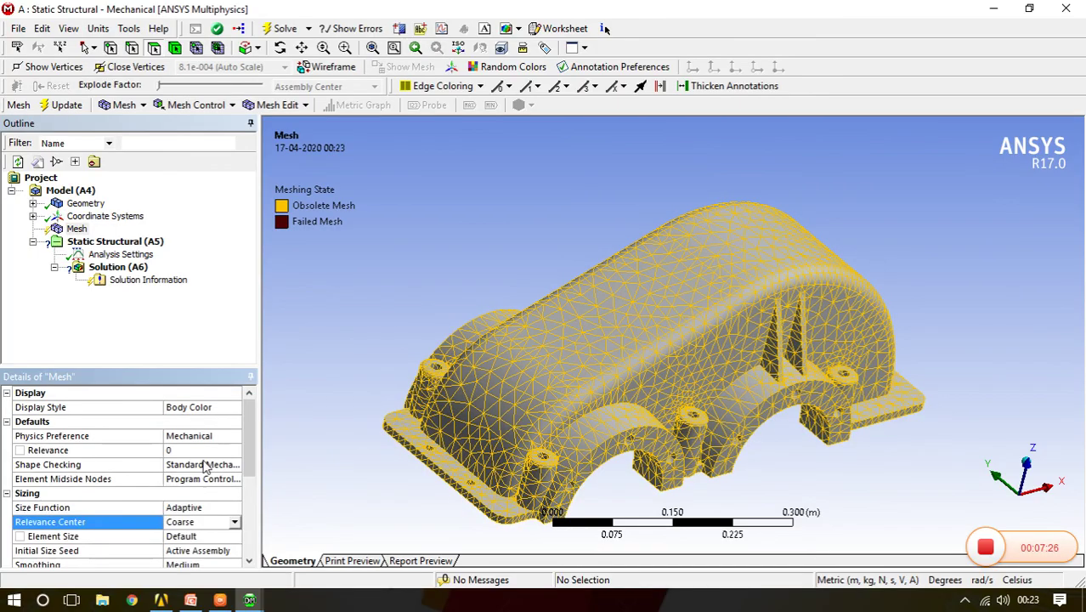
pyautogui.click(61, 104)
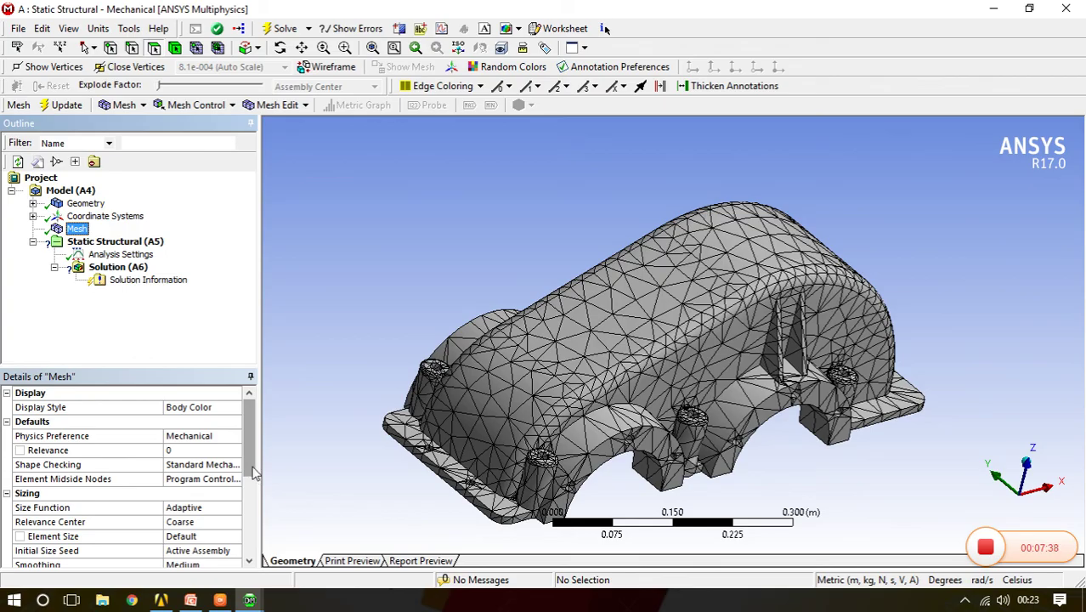
# Set the global mesh Element Size to 1.e-002 m and update the mesh, checking the casing and its node and element counts
pyautogui.moveTo(253, 466); pyautogui.dragTo(252, 470)
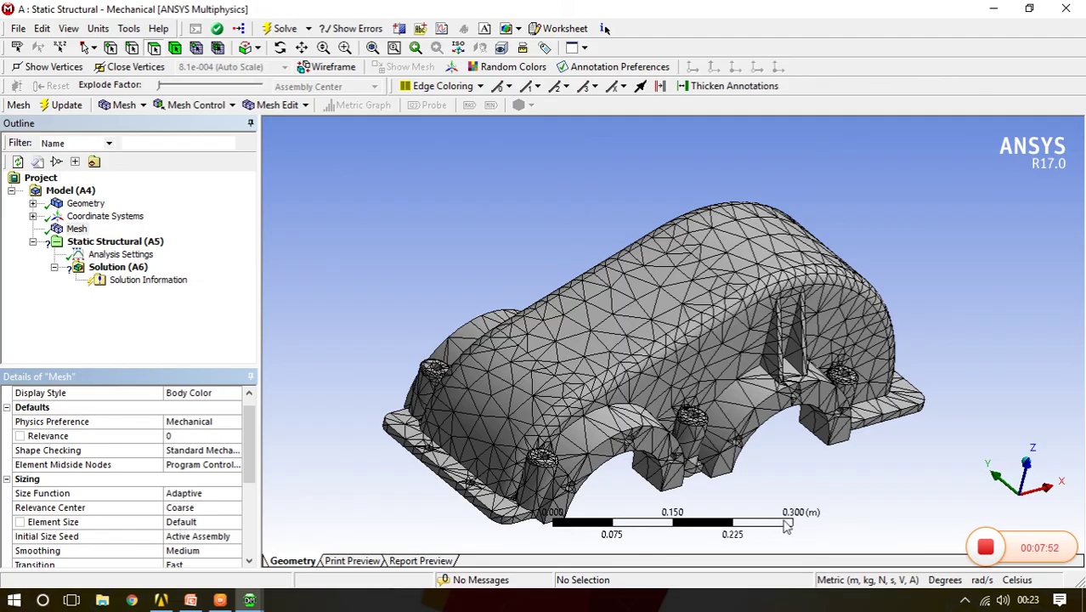
pyautogui.click(192, 508)
pyautogui.click(222, 523)
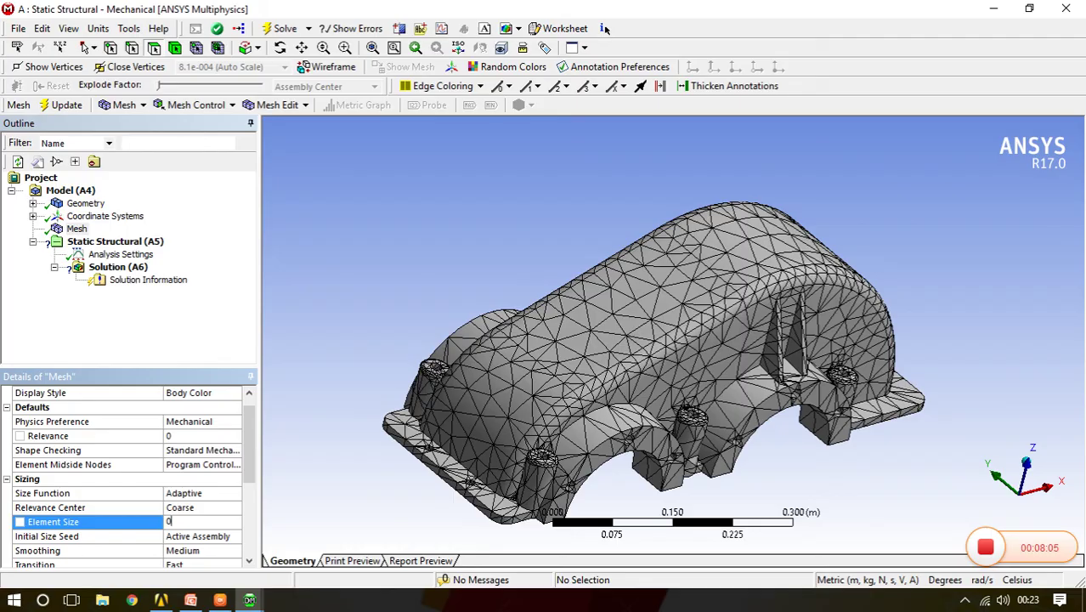
pyautogui.press('Return')
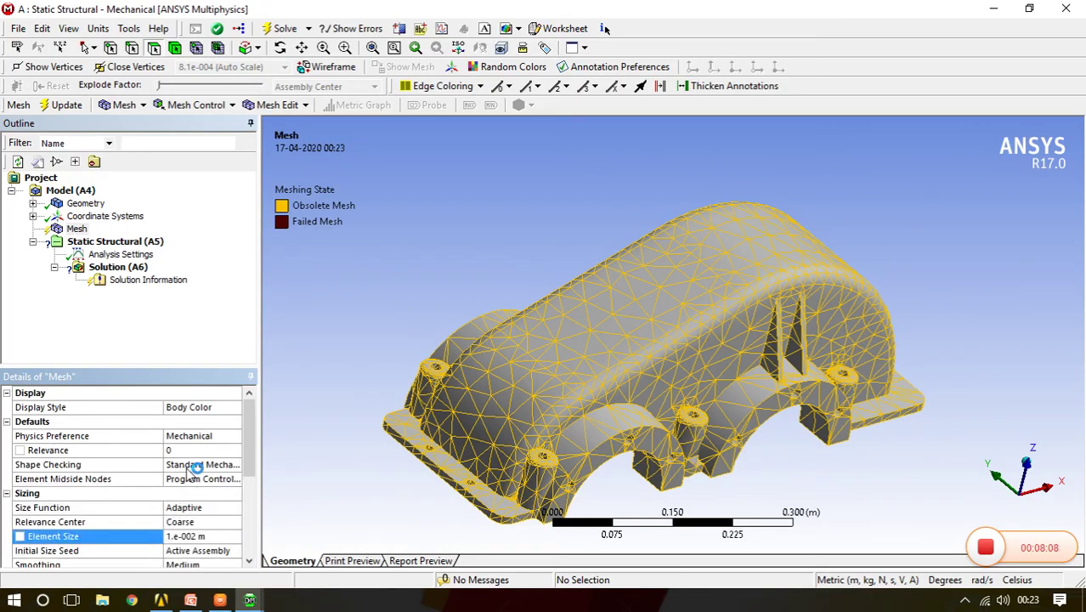
pyautogui.click(63, 109)
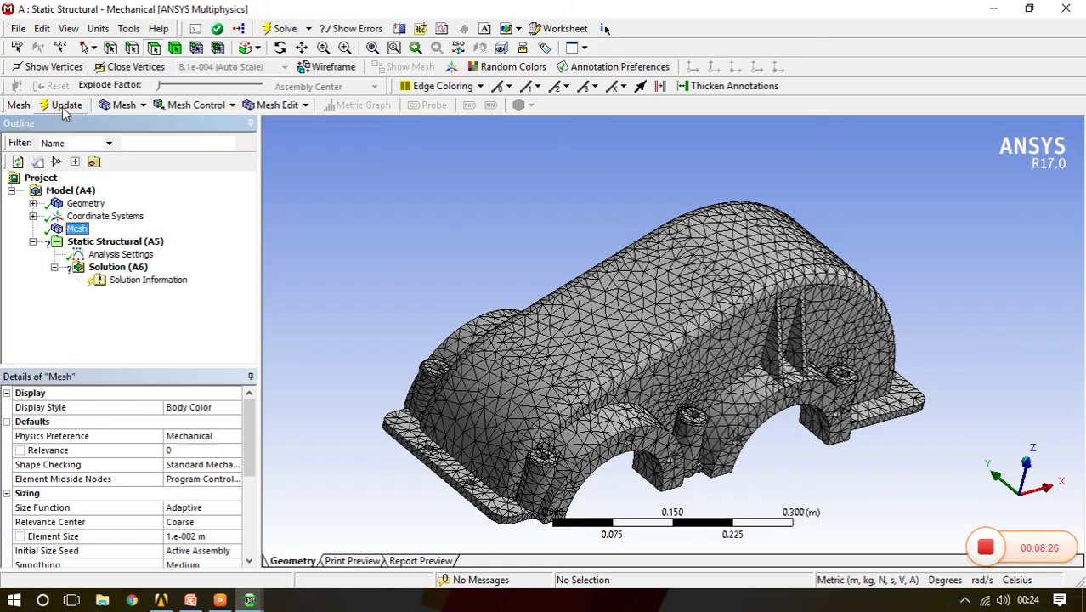
pyautogui.moveTo(630, 364); pyautogui.dragTo(594, 382, button='middle')
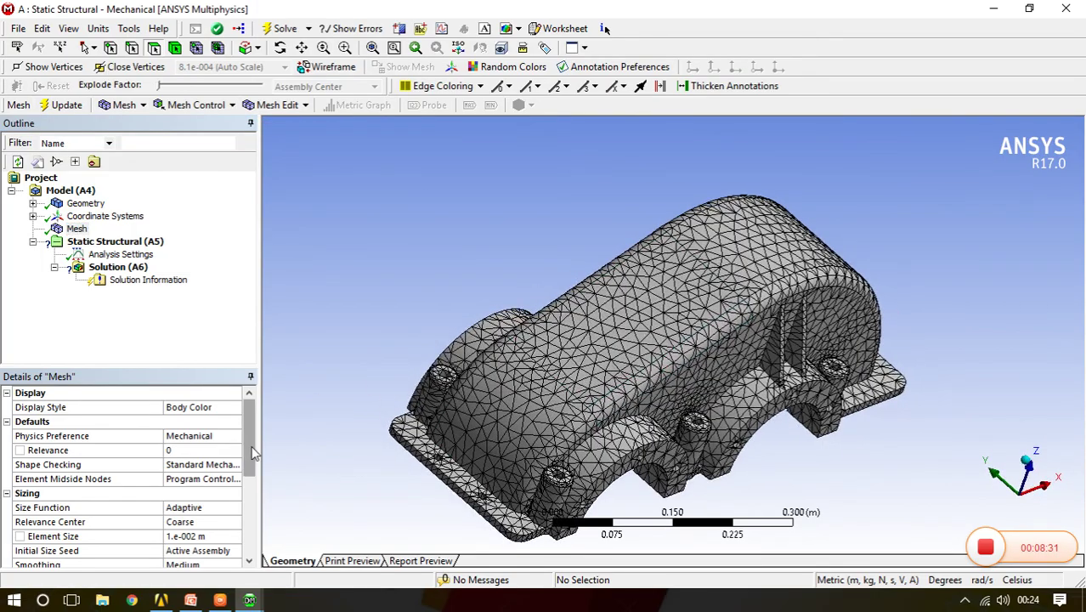
pyautogui.moveTo(253, 455); pyautogui.dragTo(263, 527)
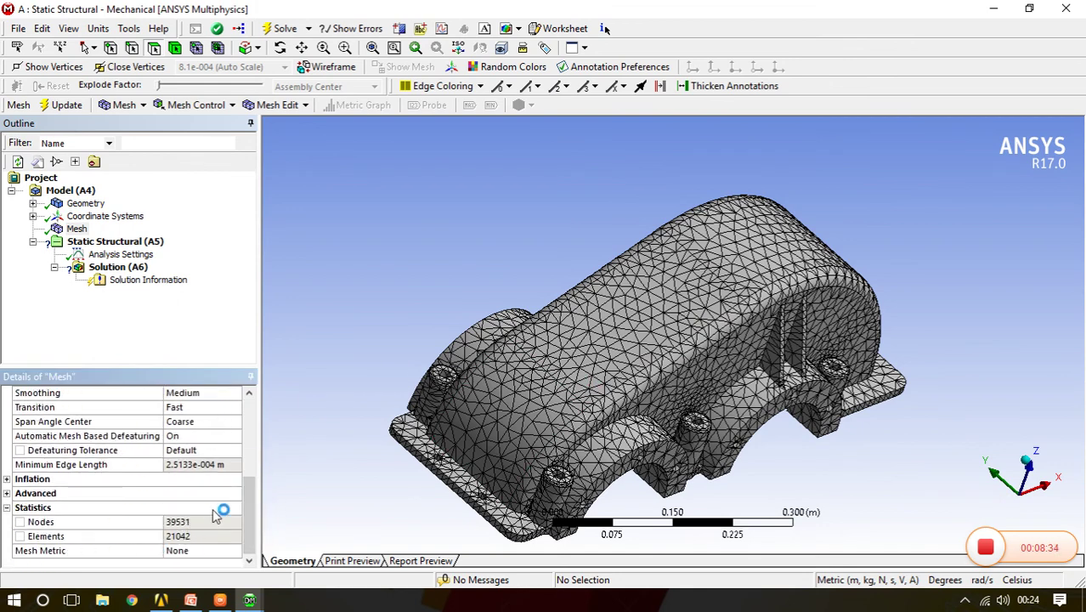
# Set the mesh Size Function to Curvature and update the mesh
pyautogui.moveTo(253, 516); pyautogui.dragTo(255, 467)
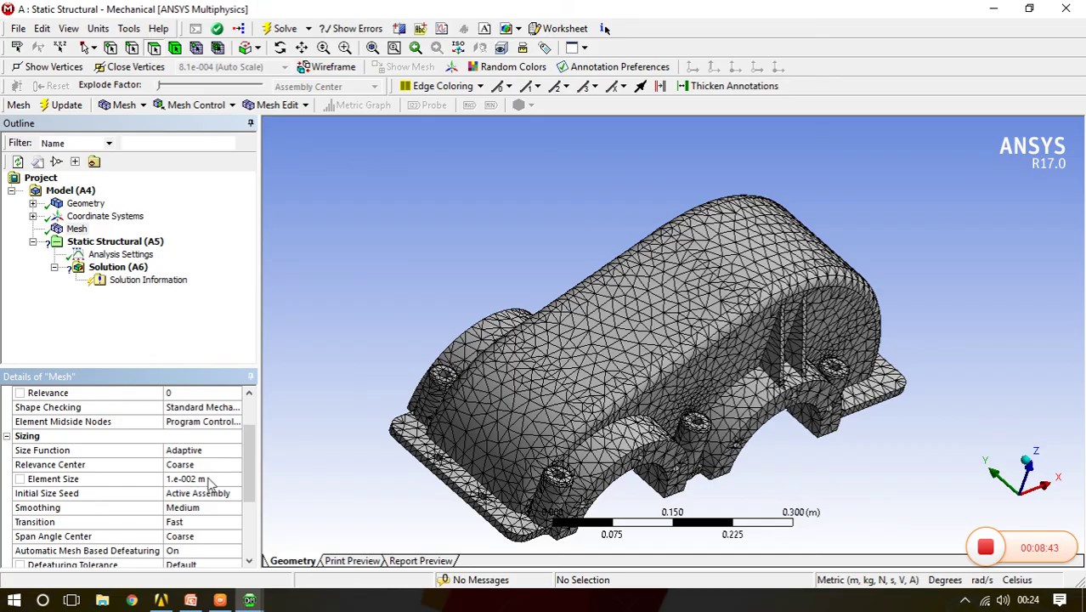
pyautogui.moveTo(251, 477)
pyautogui.mouseDown()
pyautogui.moveTo(253, 495)
pyautogui.moveTo(255, 472)
pyautogui.mouseUp()
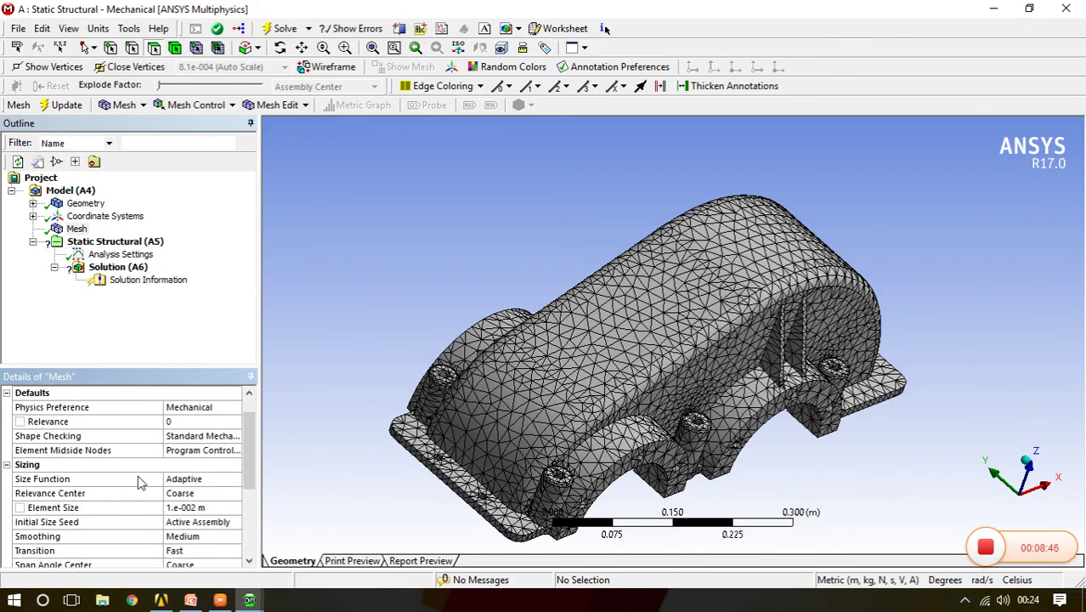
pyautogui.click(210, 481)
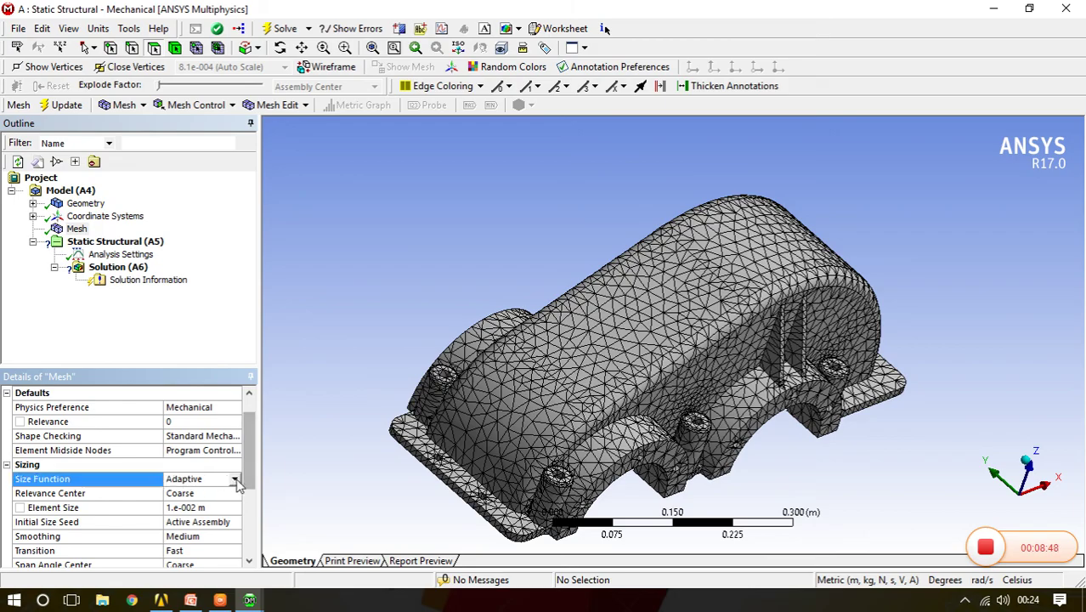
pyautogui.click(237, 481)
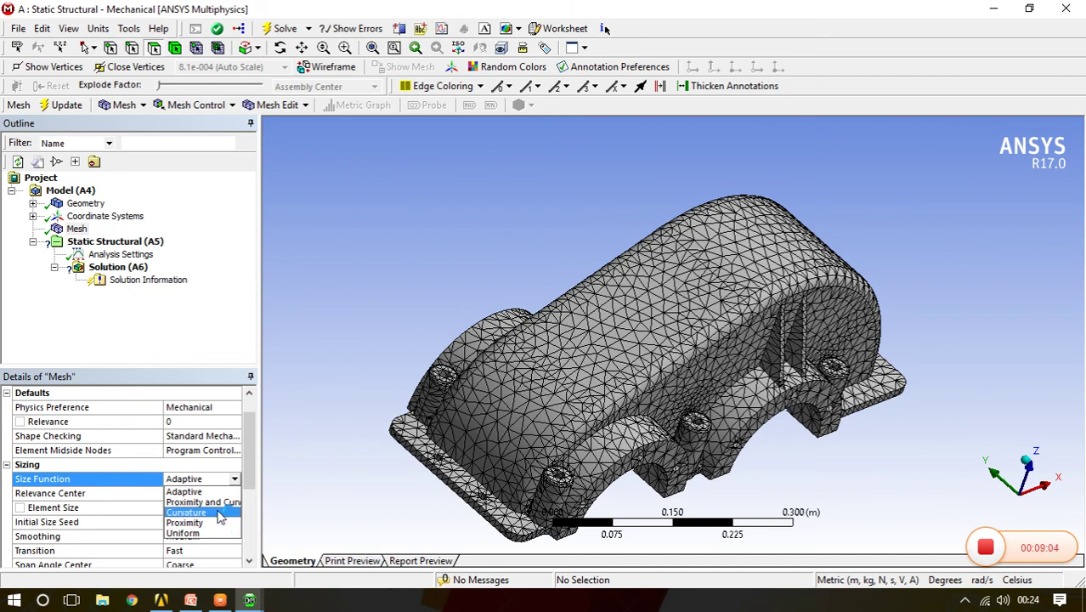
pyautogui.click(218, 514)
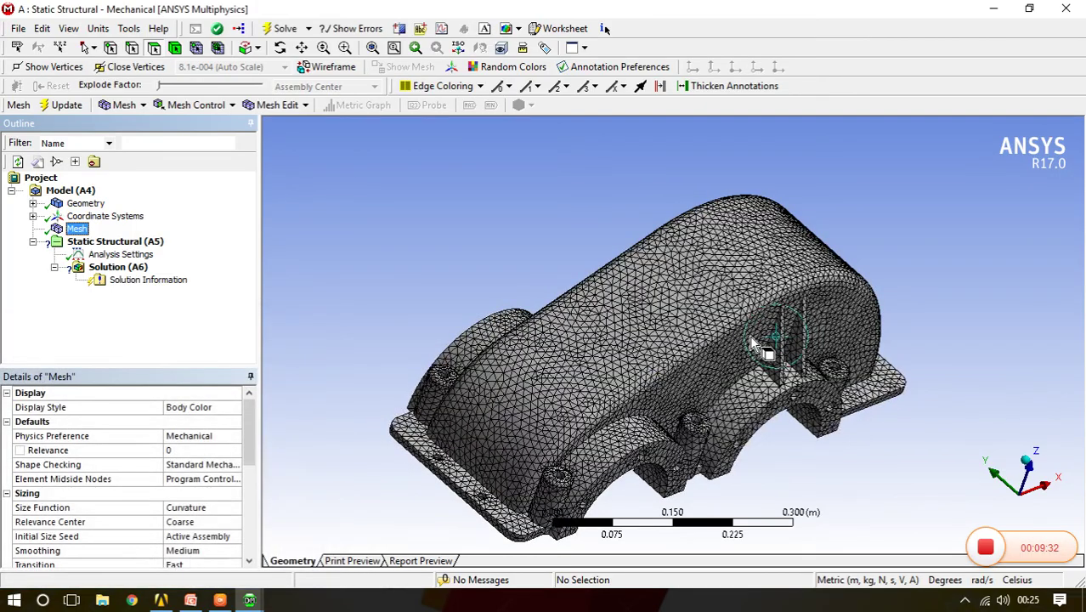
# Examine the Curvature-based mesh on the casing's rounded edges, side wall and the bolt boss between the bearing arches
pyautogui.scroll(5, 687, 355)
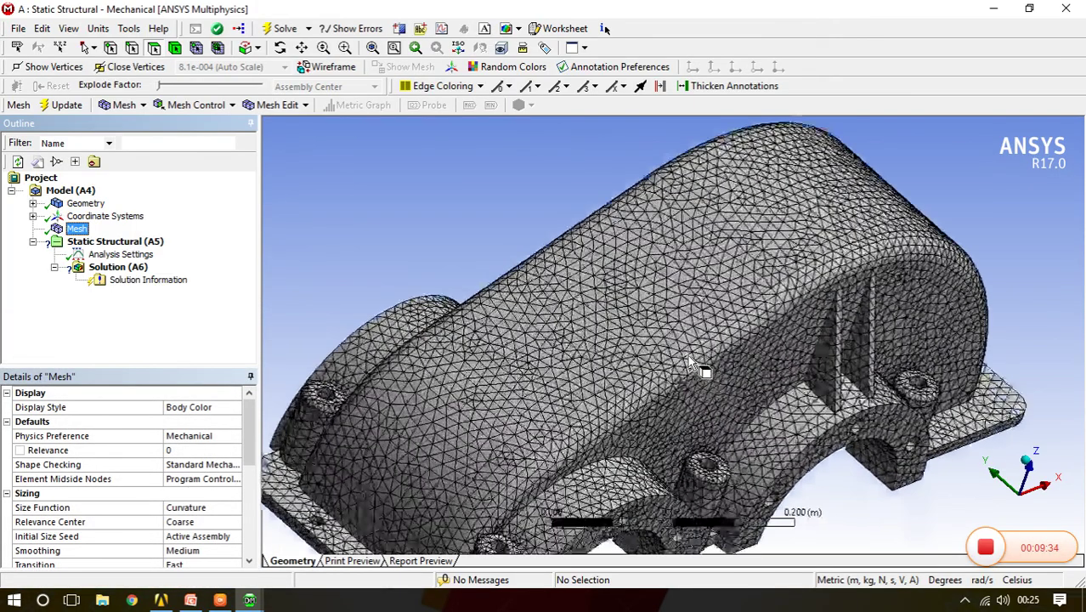
pyautogui.scroll(3, 690, 364)
pyautogui.moveTo(693, 378); pyautogui.dragTo(828, 310, button='middle')
pyautogui.scroll(-5, 829, 310)
pyautogui.moveTo(807, 352); pyautogui.dragTo(825, 281, button='middle')
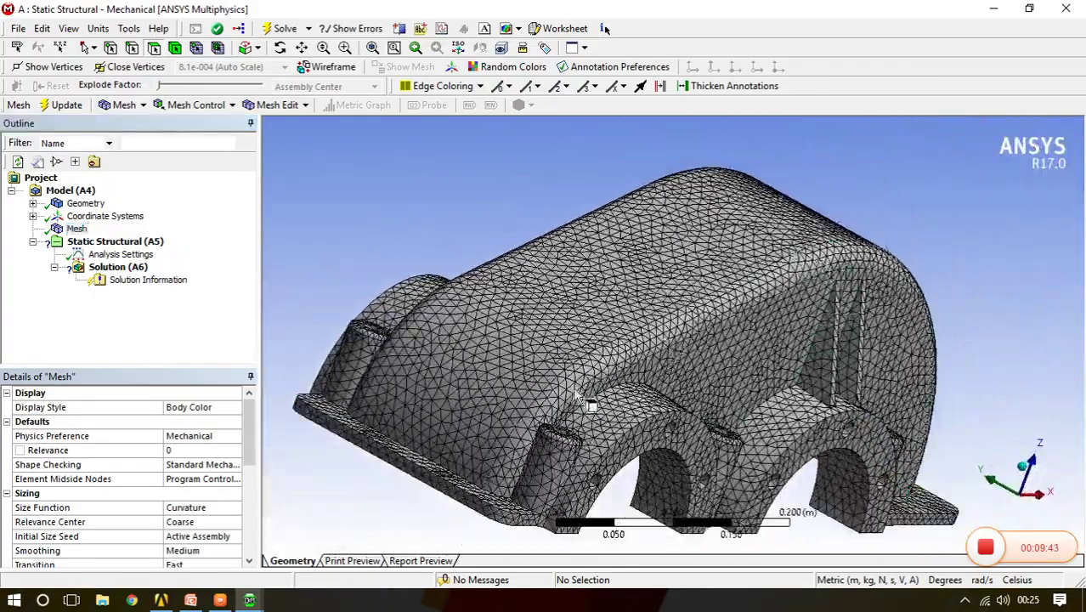
pyautogui.scroll(5, 578, 397)
pyautogui.moveTo(527, 425); pyautogui.dragTo(515, 484, button='middle')
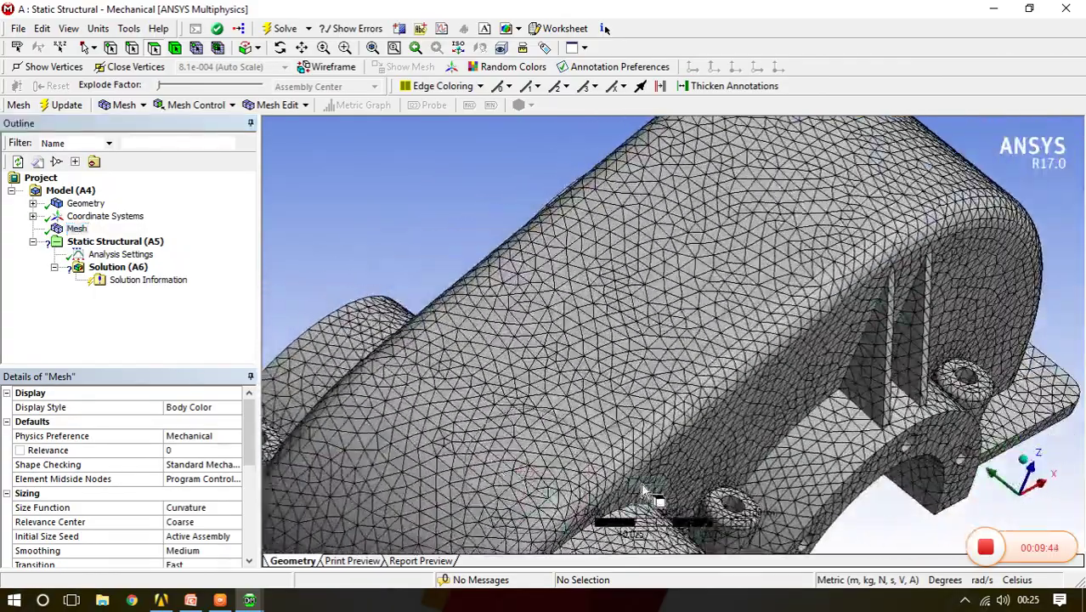
pyautogui.scroll(-5, 729, 502)
pyautogui.scroll(10, 730, 492)
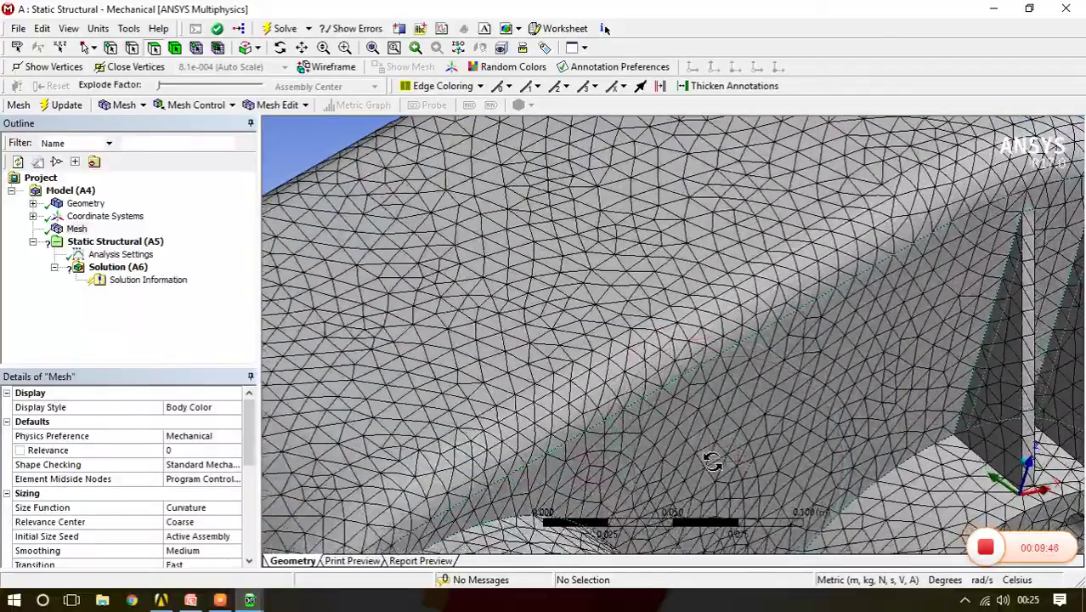
pyautogui.moveTo(714, 460); pyautogui.dragTo(692, 450, button='middle')
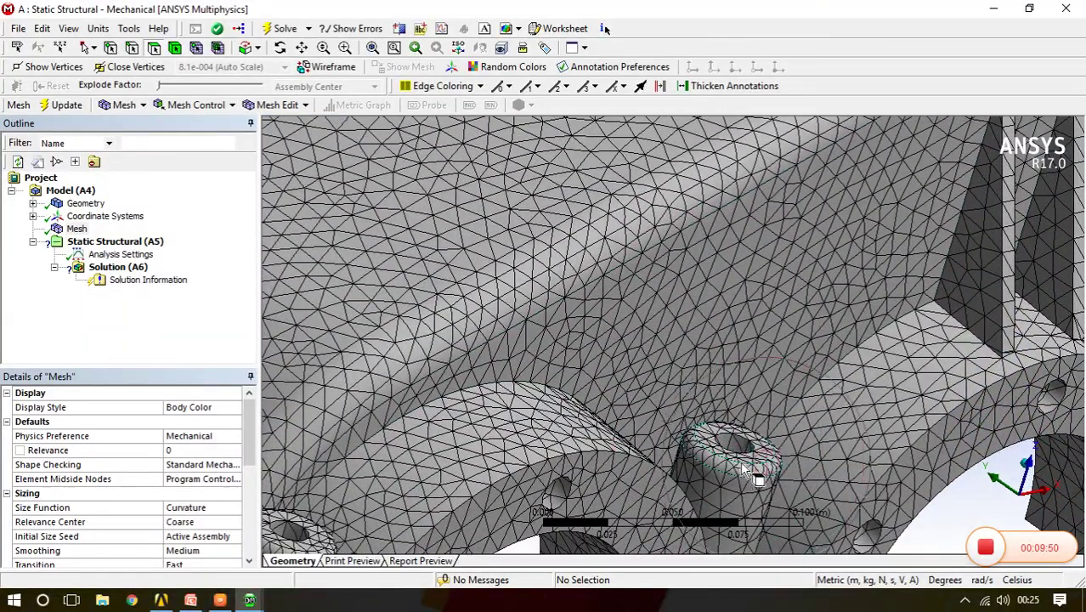
pyautogui.scroll(4, 741, 462)
pyautogui.keyDown('ctrl'); pyautogui.moveTo(739, 462); pyautogui.dragTo(732, 276, button='middle'); pyautogui.keyUp('ctrl')
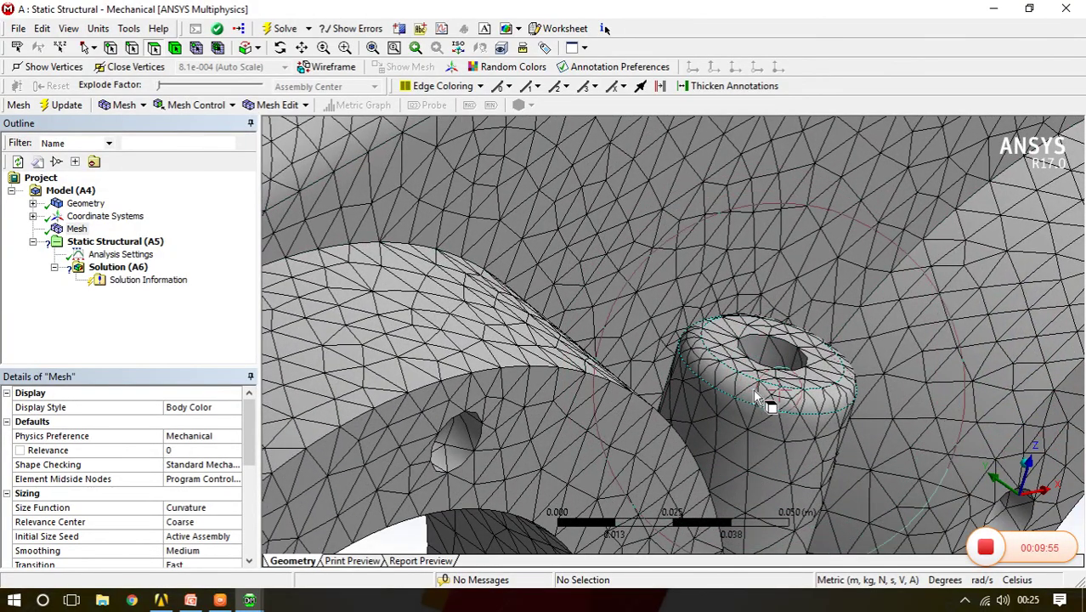
pyautogui.scroll(3, 728, 379)
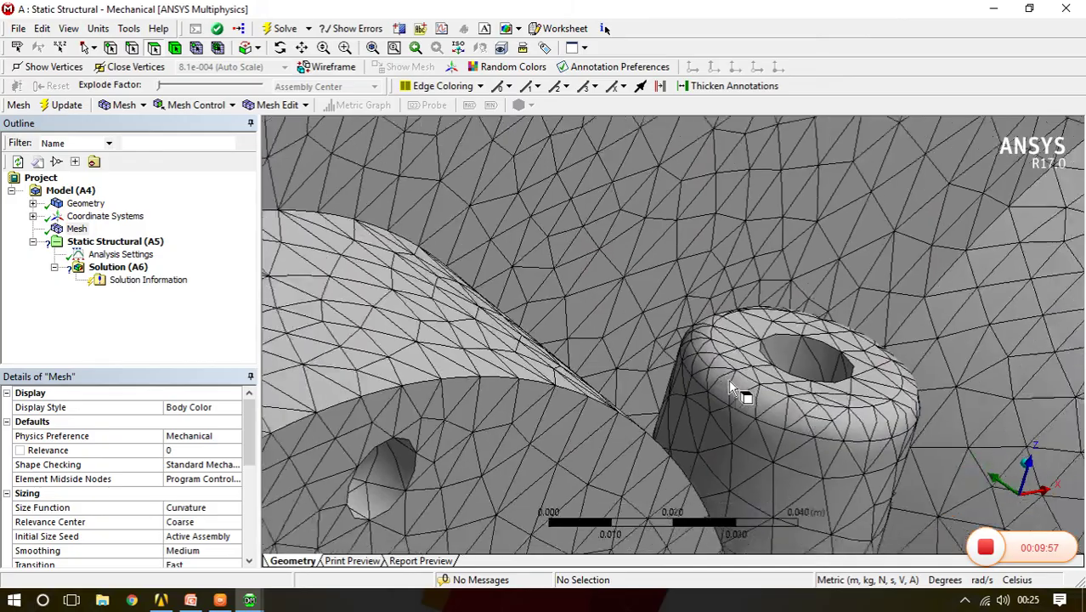
pyautogui.scroll(-6, 729, 379)
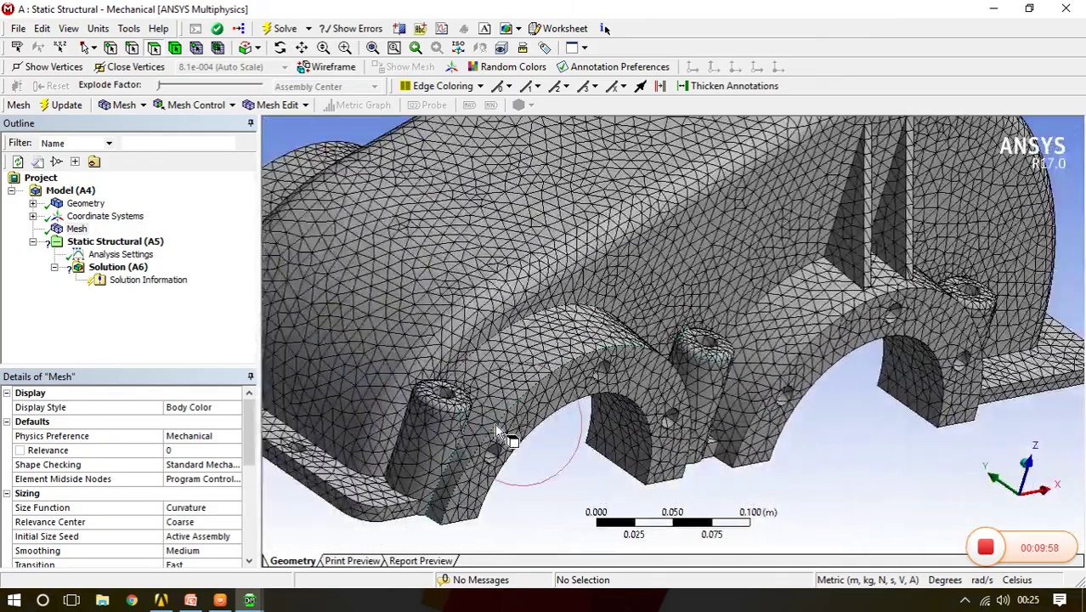
# Inspect the Curvature-based mesh along the casing's end flange, around its bolt holes and at its rounded corner
pyautogui.scroll(-3, 501, 435)
pyautogui.moveTo(506, 429); pyautogui.dragTo(404, 400, button='middle')
pyautogui.scroll(3, 493, 506)
pyautogui.click(408, 396)
pyautogui.click(359, 431)
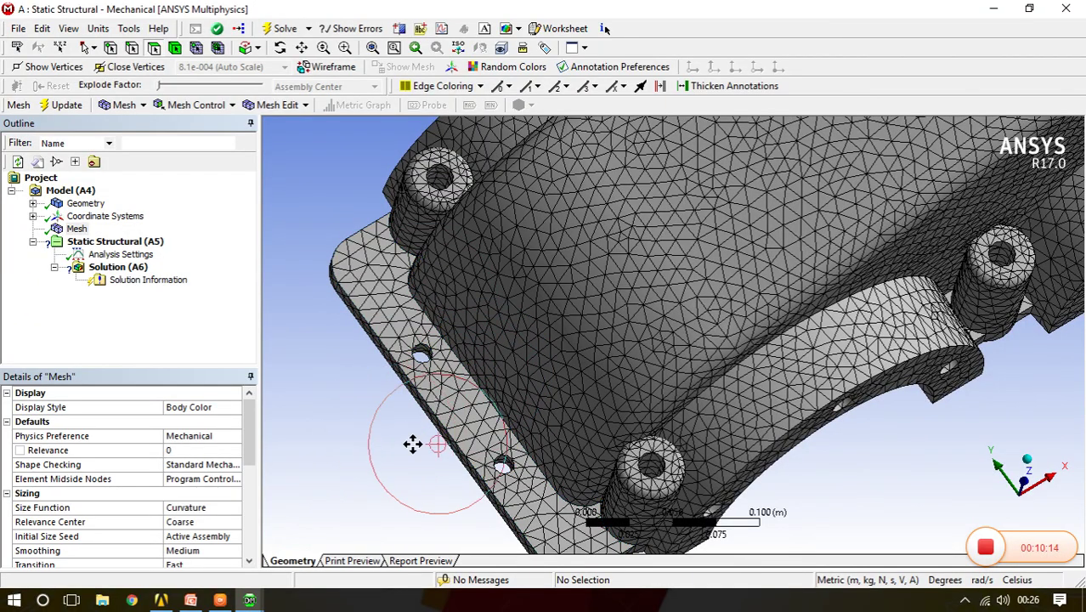
pyautogui.keyDown('ctrl'); pyautogui.moveTo(413, 443); pyautogui.dragTo(592, 368, button='middle'); pyautogui.keyUp('ctrl')
pyautogui.scroll(5, 590, 366)
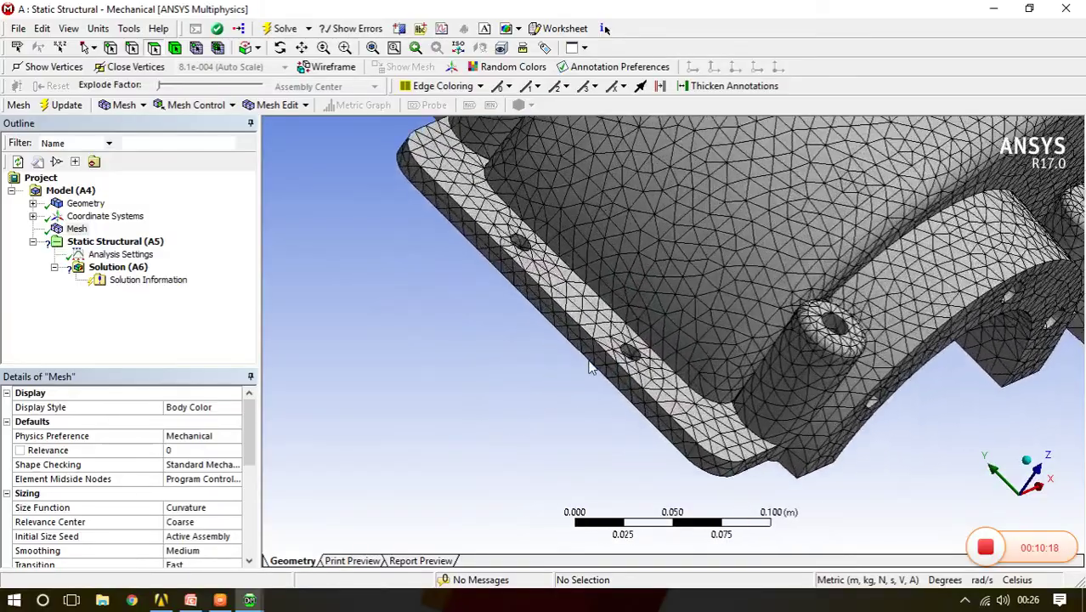
pyautogui.moveTo(549, 412); pyautogui.dragTo(689, 478, button='middle')
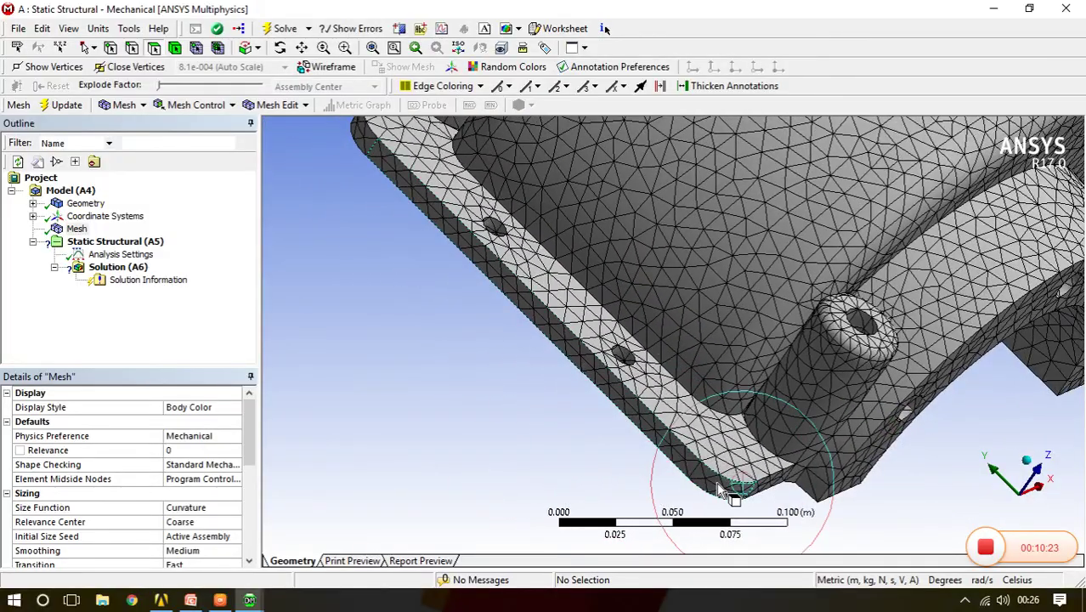
pyautogui.scroll(2, 718, 490)
pyautogui.scroll(-2, 718, 490)
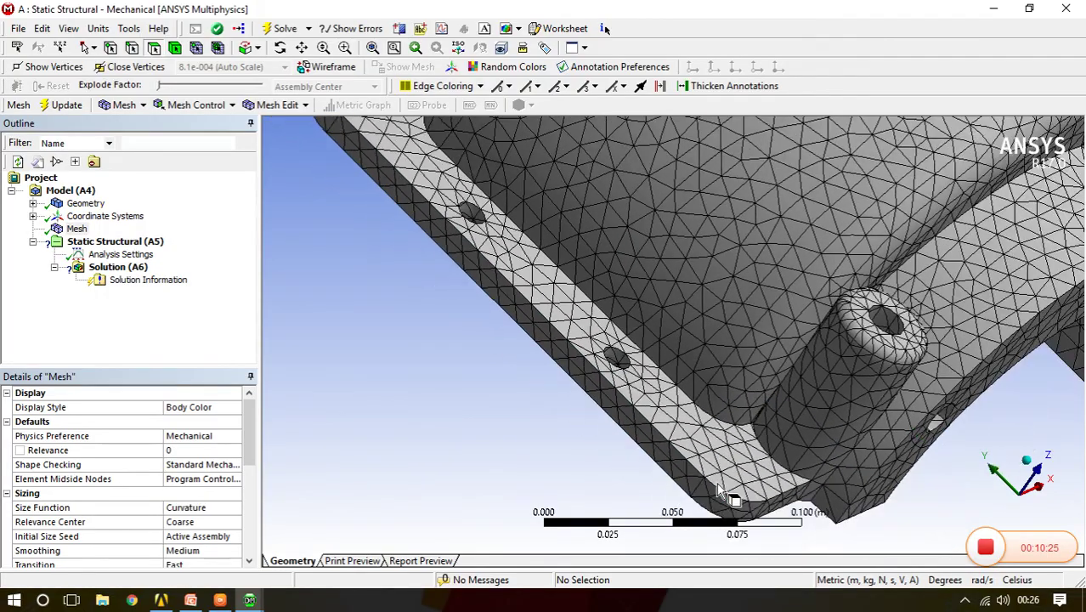
pyautogui.moveTo(718, 491); pyautogui.dragTo(599, 344, button='middle')
pyautogui.scroll(-5, 664, 382)
pyautogui.moveTo(453, 344); pyautogui.dragTo(638, 266, button='middle')
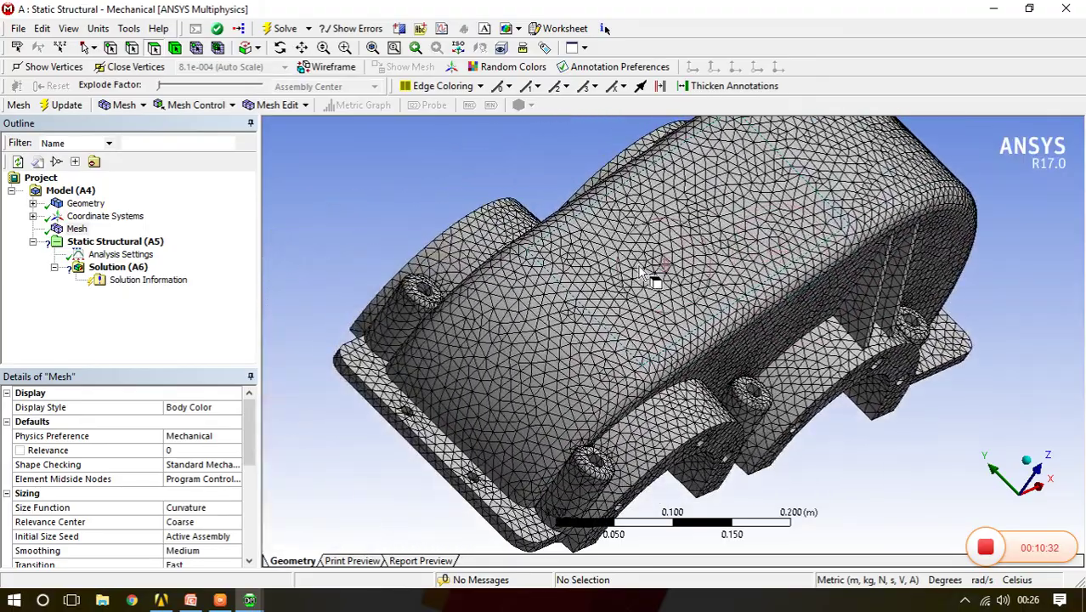
# Change the mesh Size Function to Proximity and update the mesh
pyautogui.click(217, 508)
pyautogui.click(235, 508)
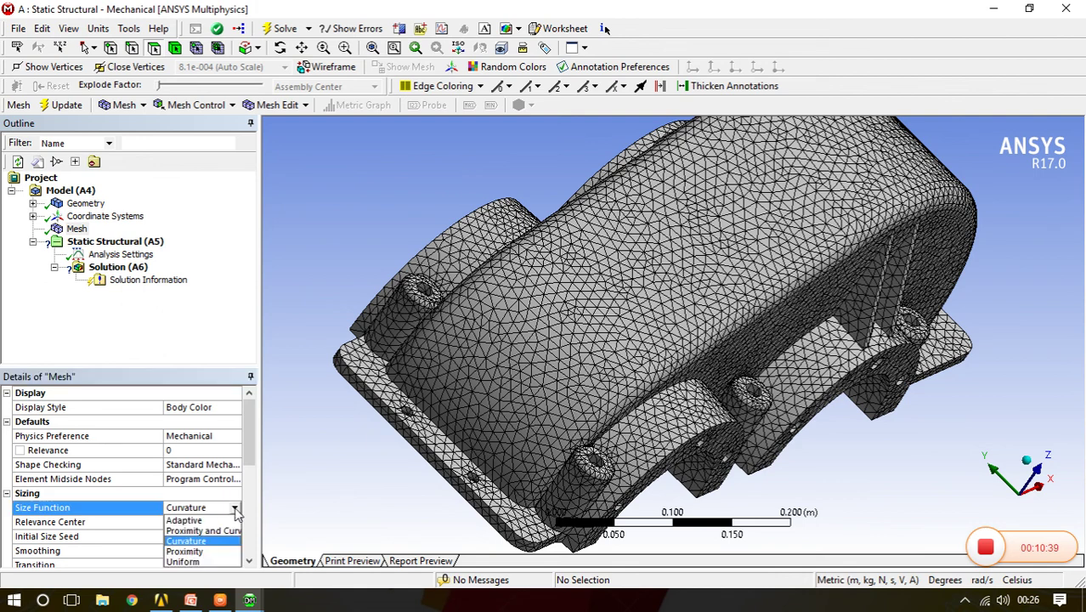
pyautogui.click(205, 551)
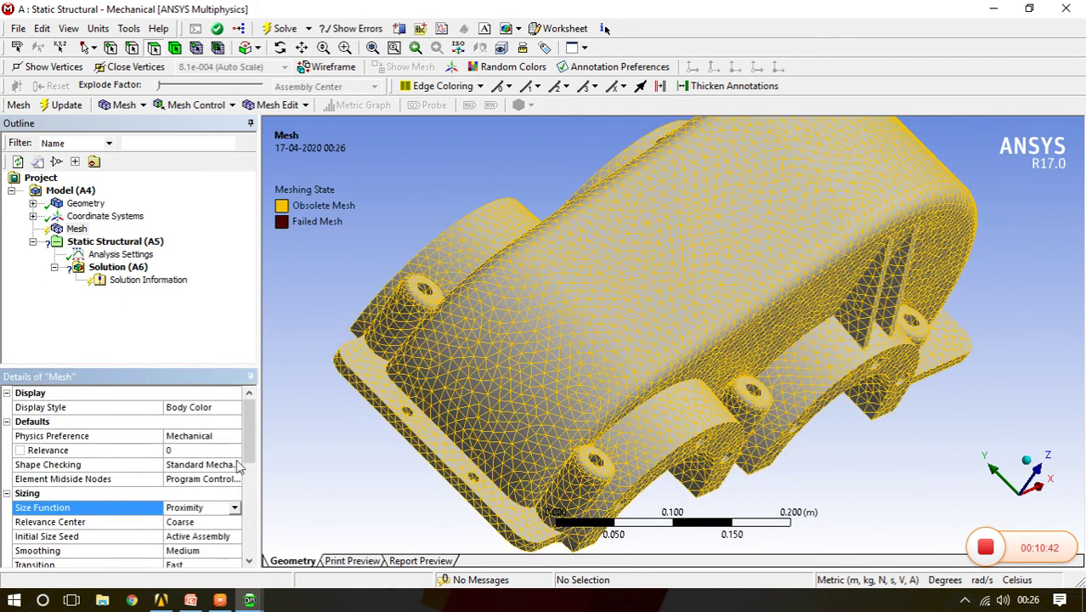
pyautogui.click(66, 106)
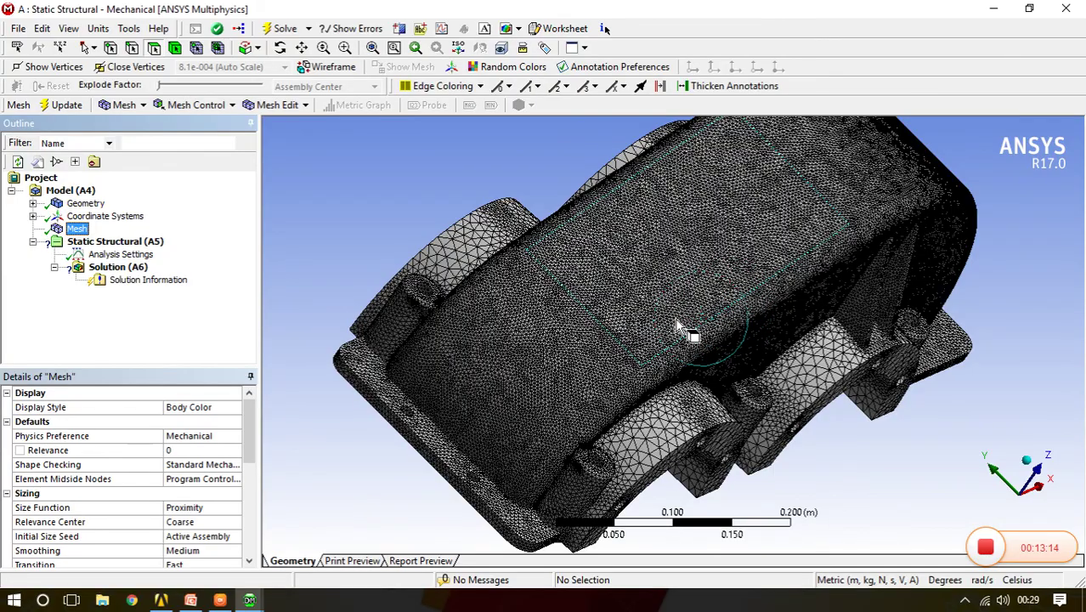
# Examine the Proximity-based mesh on the casing's top surface, side wall and bearing arches
pyautogui.scroll(5, 684, 331)
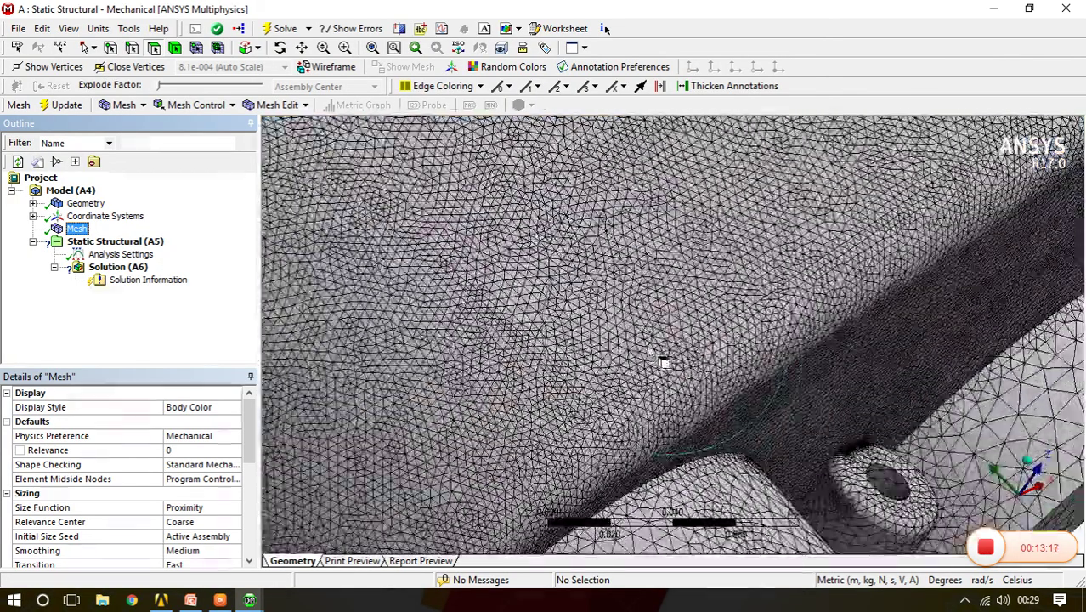
pyautogui.moveTo(659, 358); pyautogui.dragTo(763, 368, button='middle')
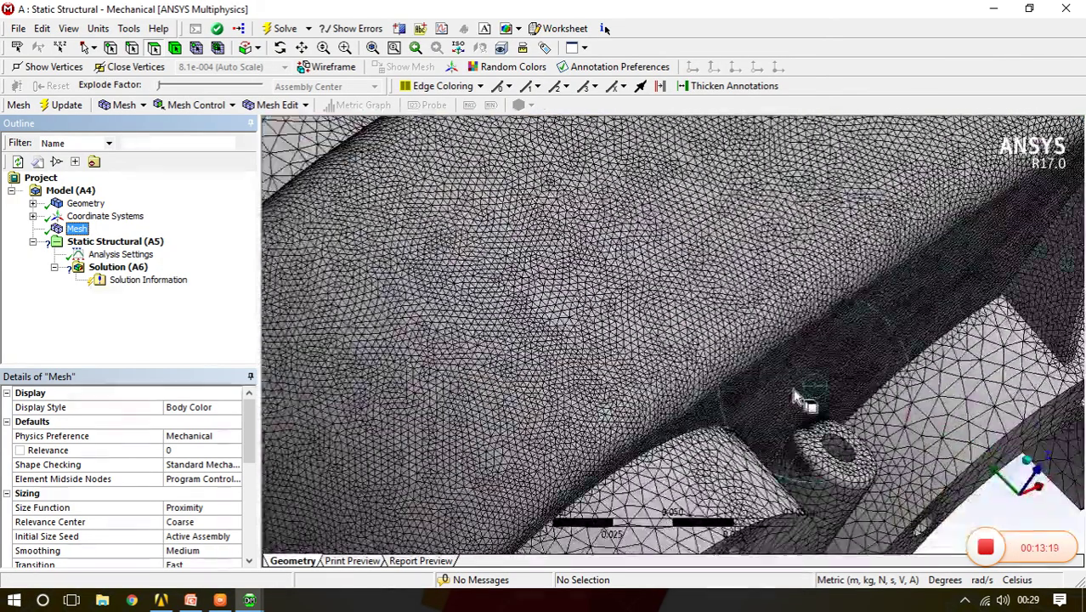
pyautogui.scroll(-5, 651, 376)
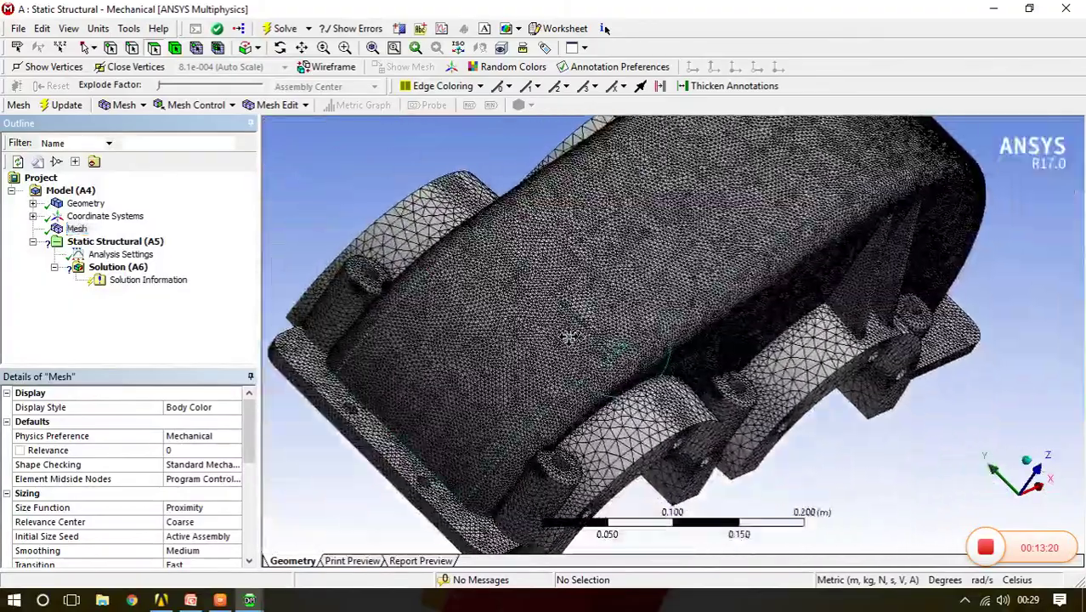
pyautogui.moveTo(566, 336); pyautogui.dragTo(663, 331, button='middle')
pyautogui.click(678, 349)
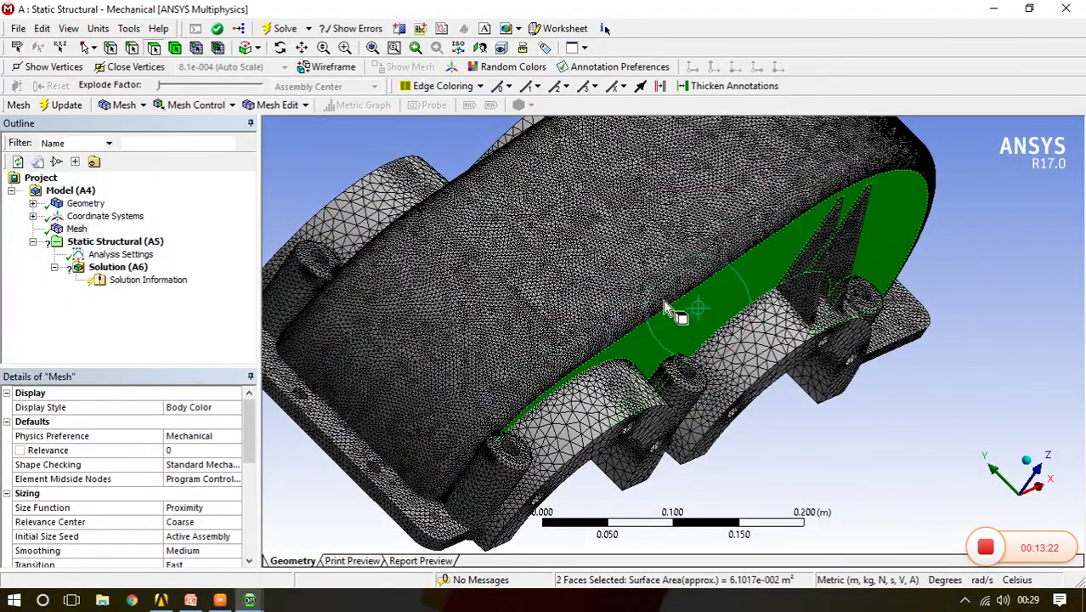
pyautogui.click(902, 460)
pyautogui.moveTo(902, 461); pyautogui.dragTo(820, 436, button='middle')
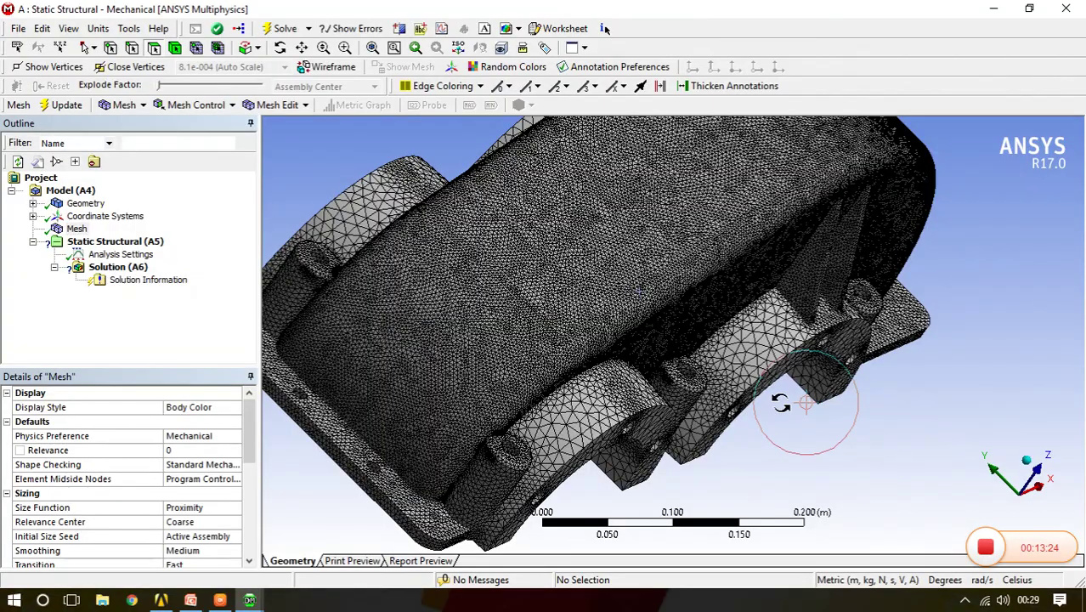
pyautogui.moveTo(754, 387); pyautogui.dragTo(668, 375, button='middle')
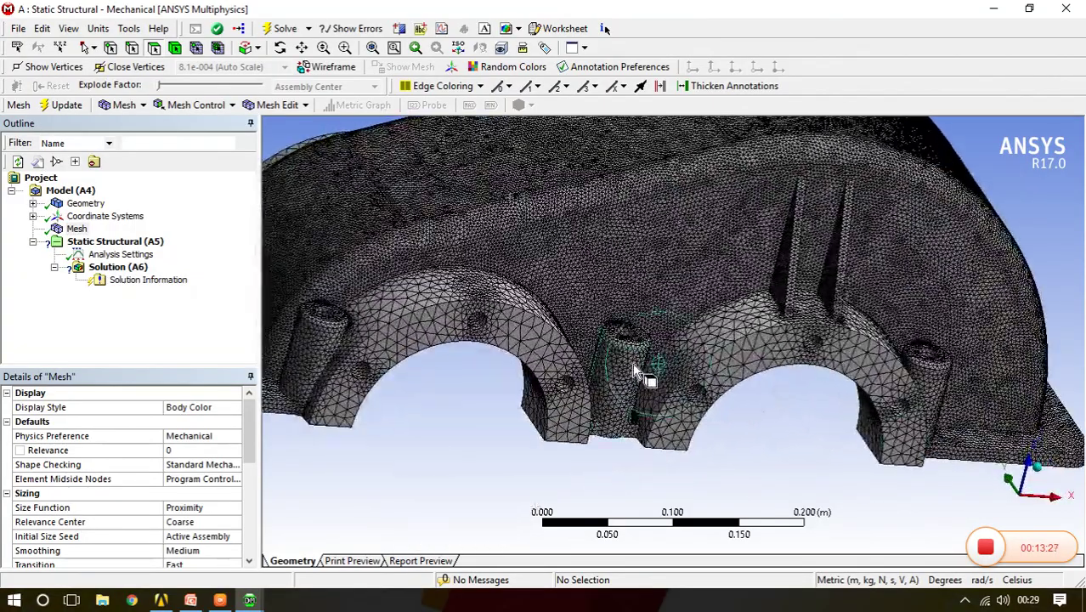
# Inspect the Proximity-based mesh close up where the bolt boss meets the side wall and around the stiffening ribs
pyautogui.scroll(2, 642, 373)
pyautogui.scroll(4, 641, 372)
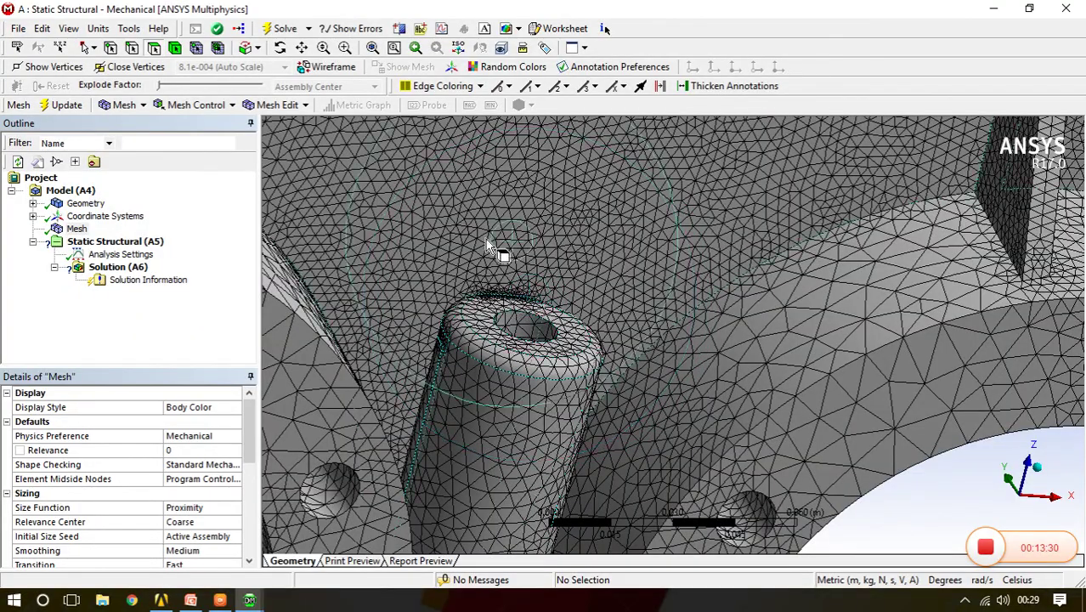
pyautogui.scroll(3, 506, 298)
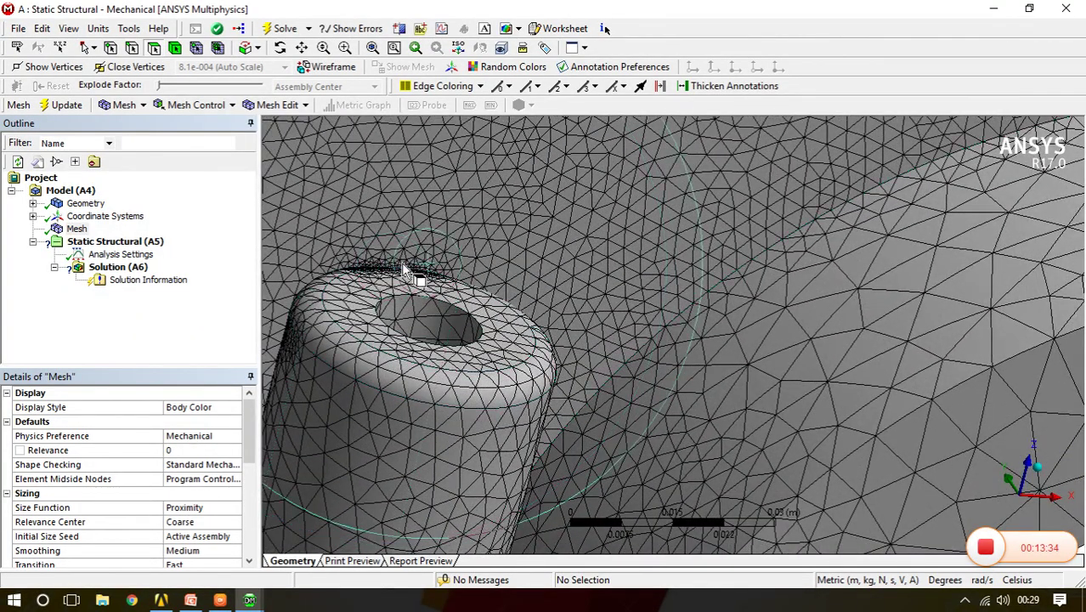
pyautogui.scroll(2, 380, 270)
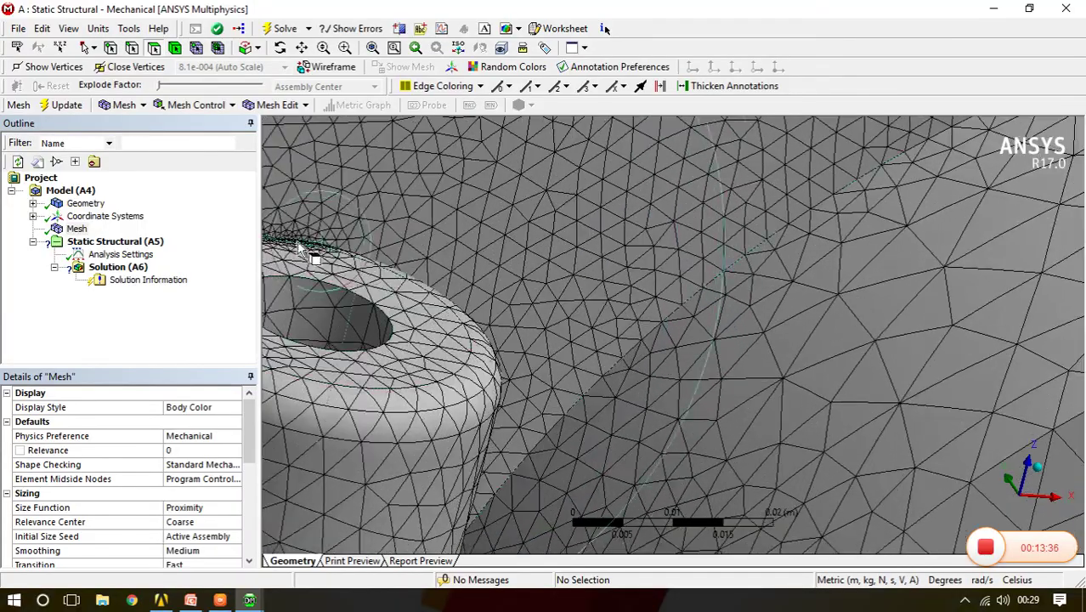
pyautogui.scroll(-8, 338, 241)
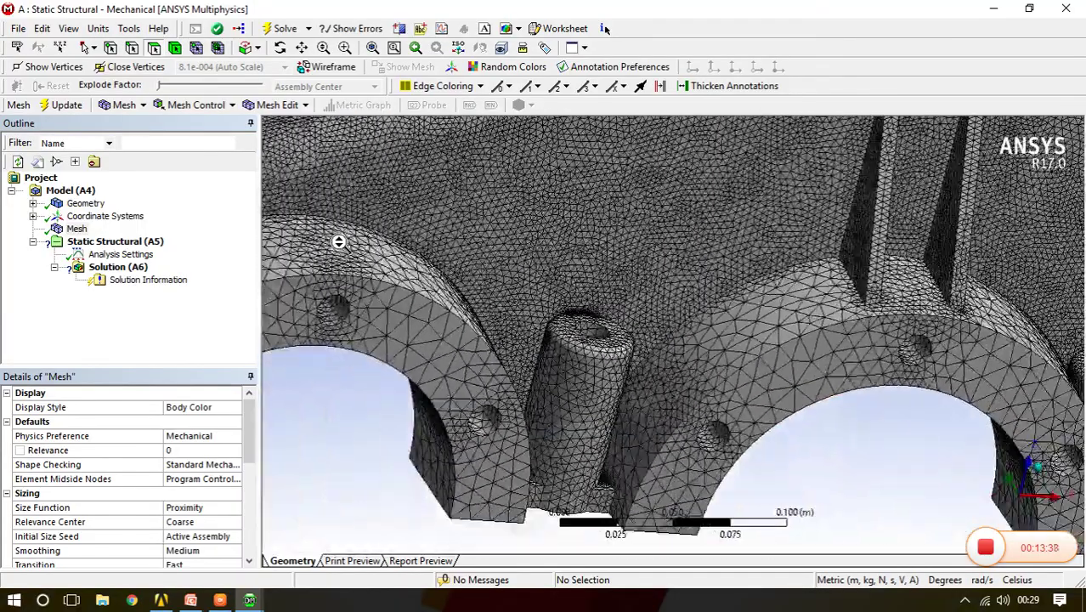
pyautogui.moveTo(338, 241); pyautogui.dragTo(375, 279, button='middle')
pyautogui.scroll(3, 369, 322)
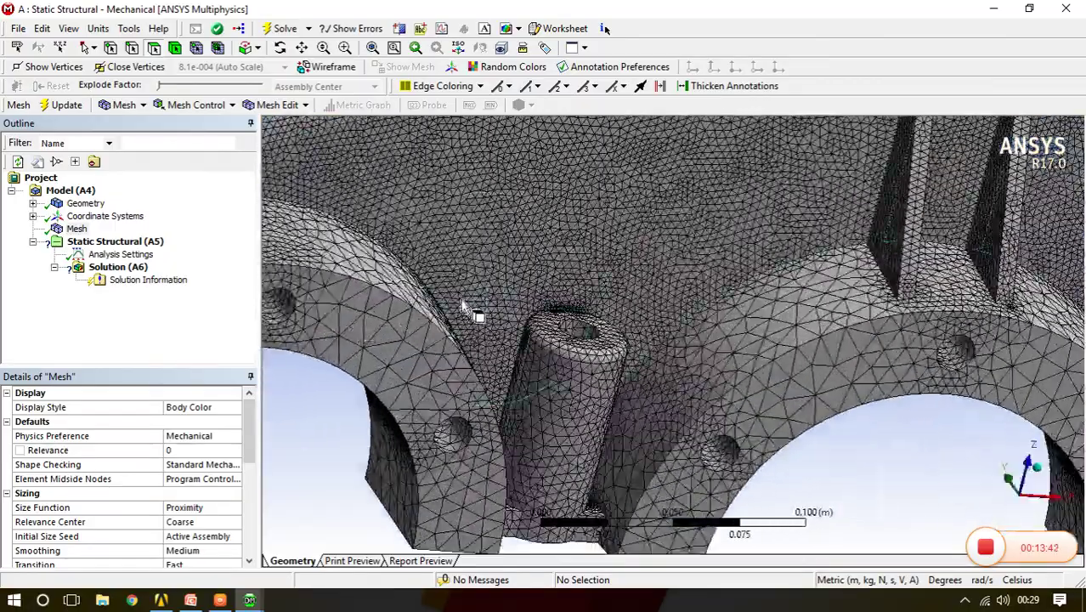
pyautogui.moveTo(393, 313); pyautogui.dragTo(540, 398, button='middle')
pyautogui.scroll(-6, 465, 429)
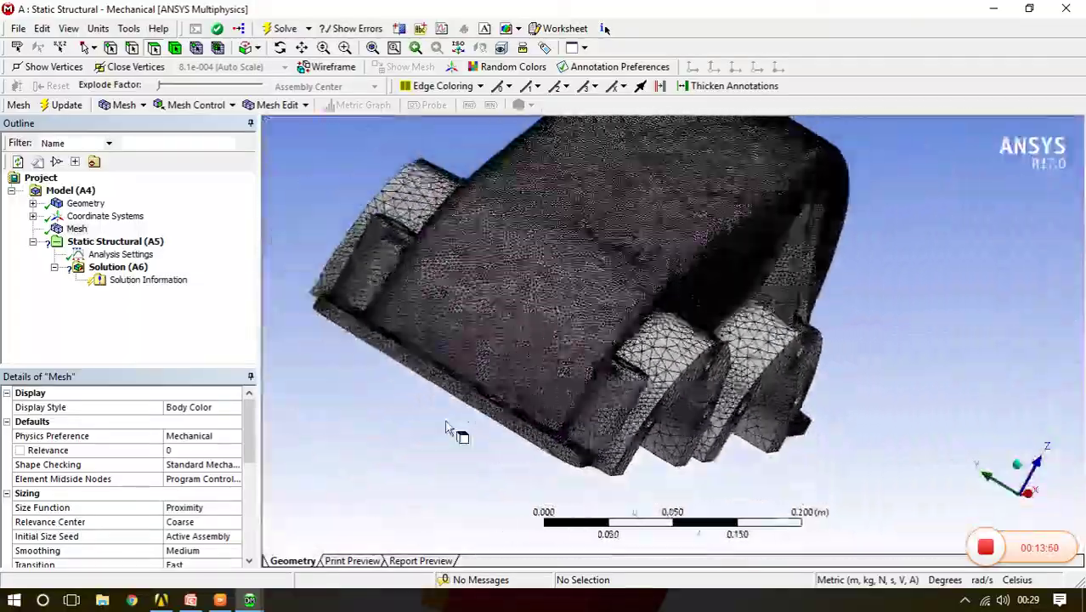
pyautogui.moveTo(446, 427); pyautogui.dragTo(527, 290, button='middle')
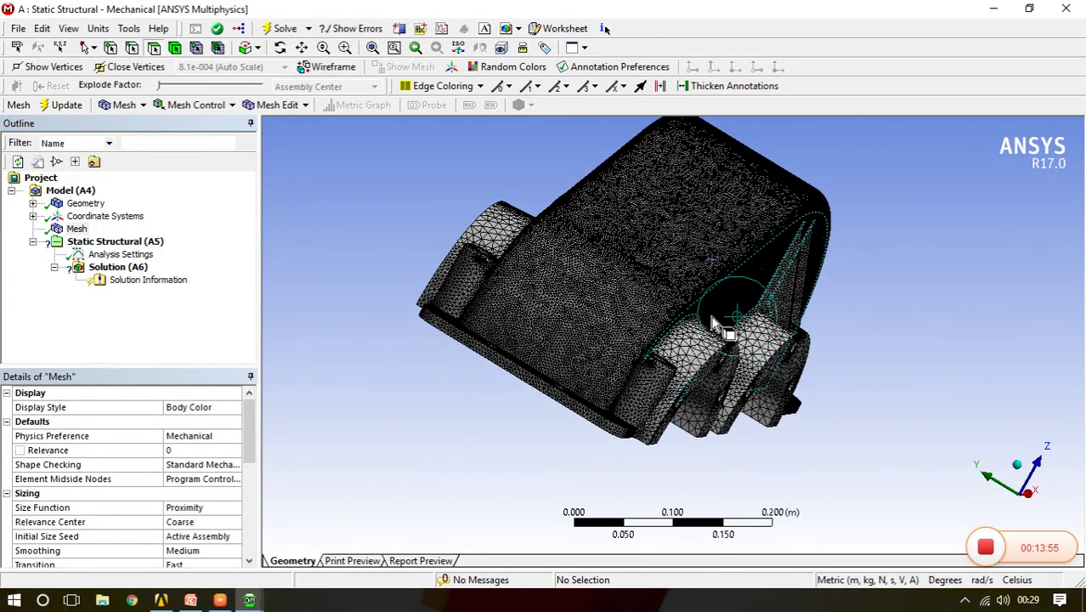
pyautogui.moveTo(714, 323); pyautogui.dragTo(419, 304, button='middle')
pyautogui.scroll(5, 627, 357)
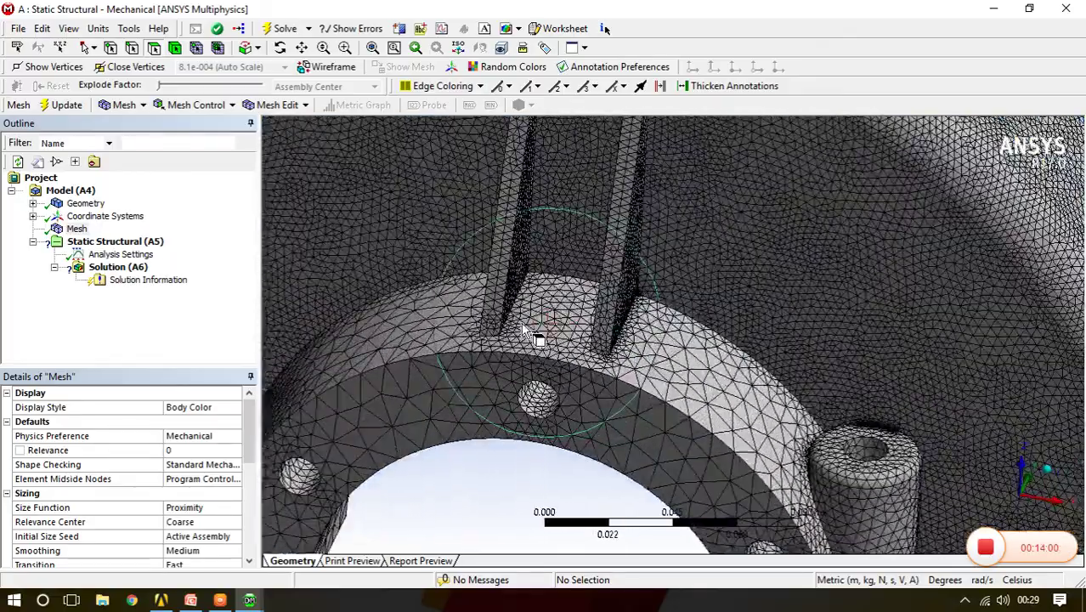
# Inspect the Proximity-based mesh close up at the base of the stiffening rib and across the bearing arch's adjoining curved surface
pyautogui.scroll(3, 531, 336)
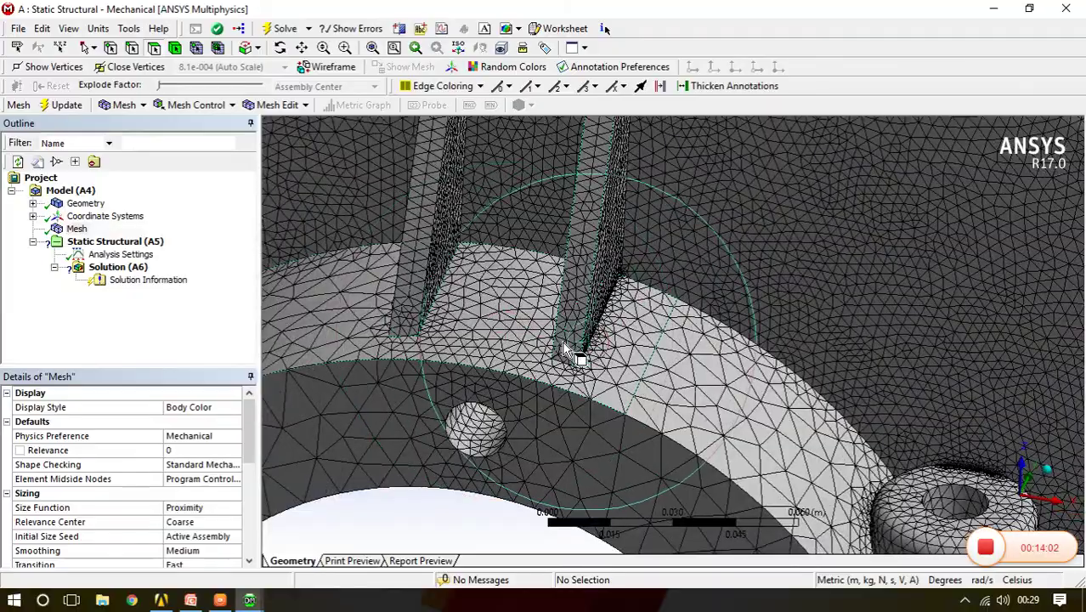
pyautogui.scroll(4, 563, 342)
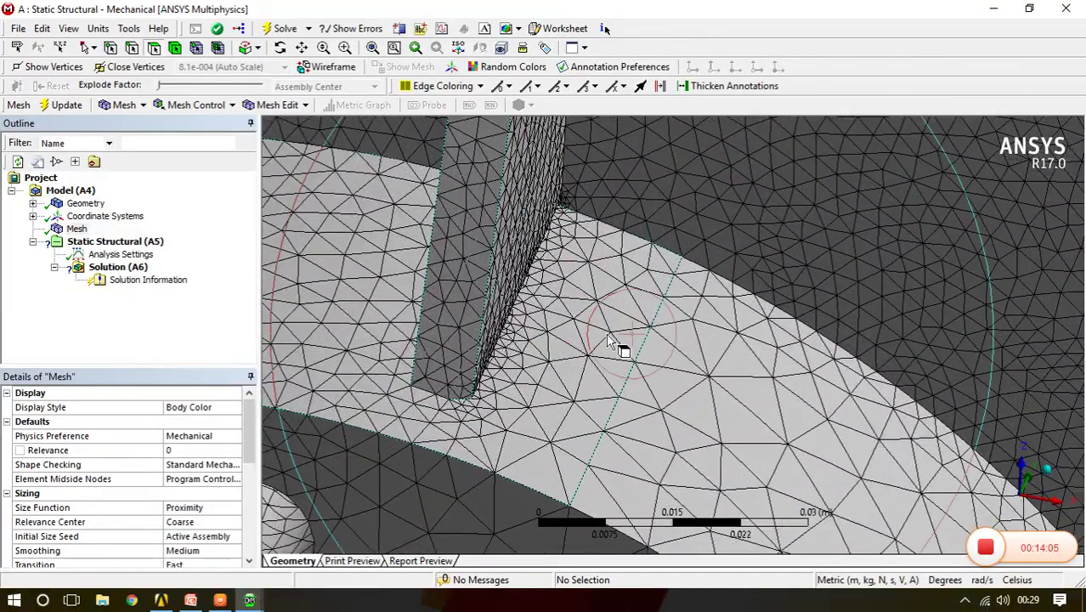
pyautogui.keyDown('ctrl'); pyautogui.moveTo(537, 289); pyautogui.dragTo(500, 273, button='middle'); pyautogui.keyUp('ctrl')
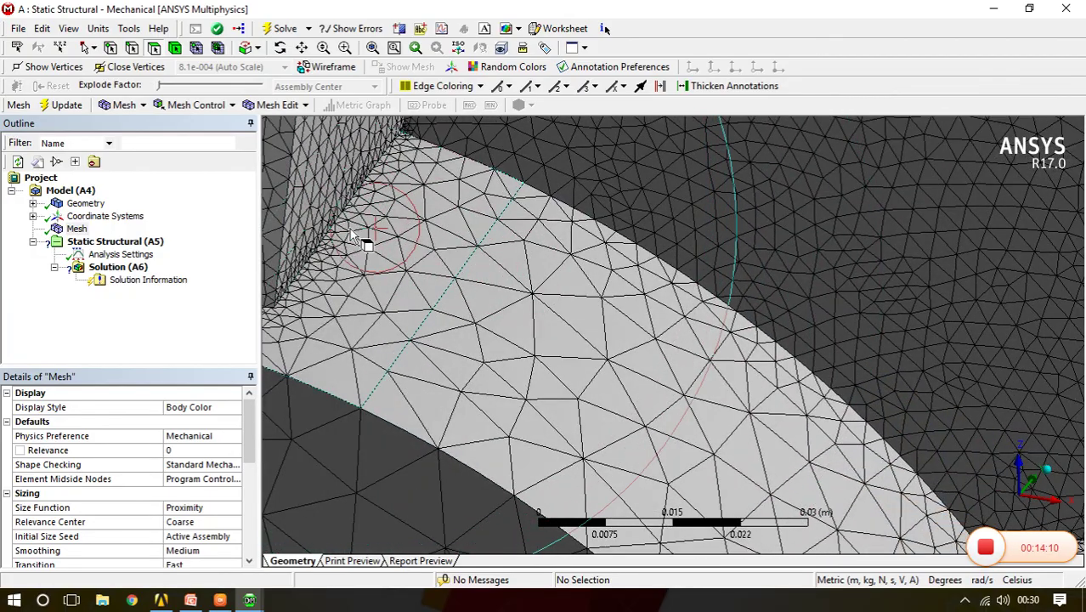
pyautogui.click(303, 48)
pyautogui.moveTo(386, 236); pyautogui.dragTo(618, 358)
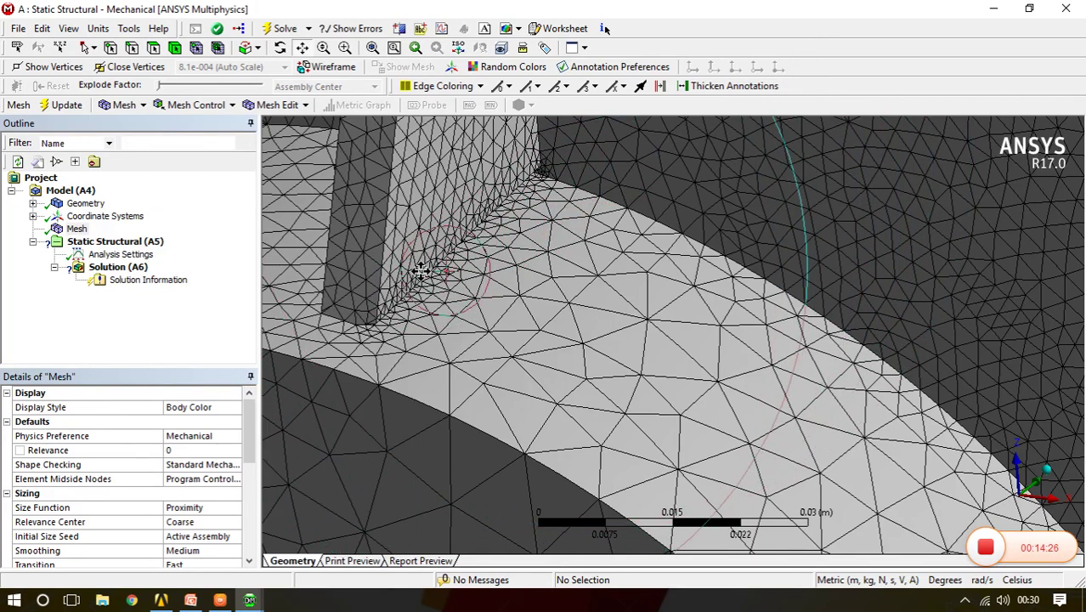
pyautogui.scroll(2, 418, 276)
# View the whole casing and check the node and element counts in the statistics of the Proximity-based mesh
pyautogui.scroll(-10, 421, 270)
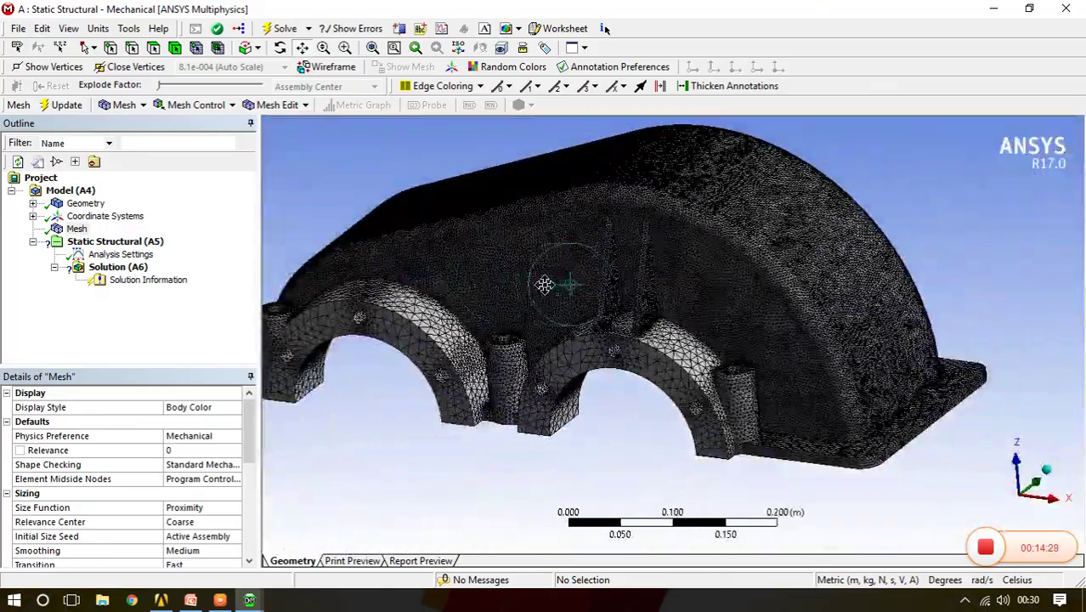
pyautogui.click(278, 455)
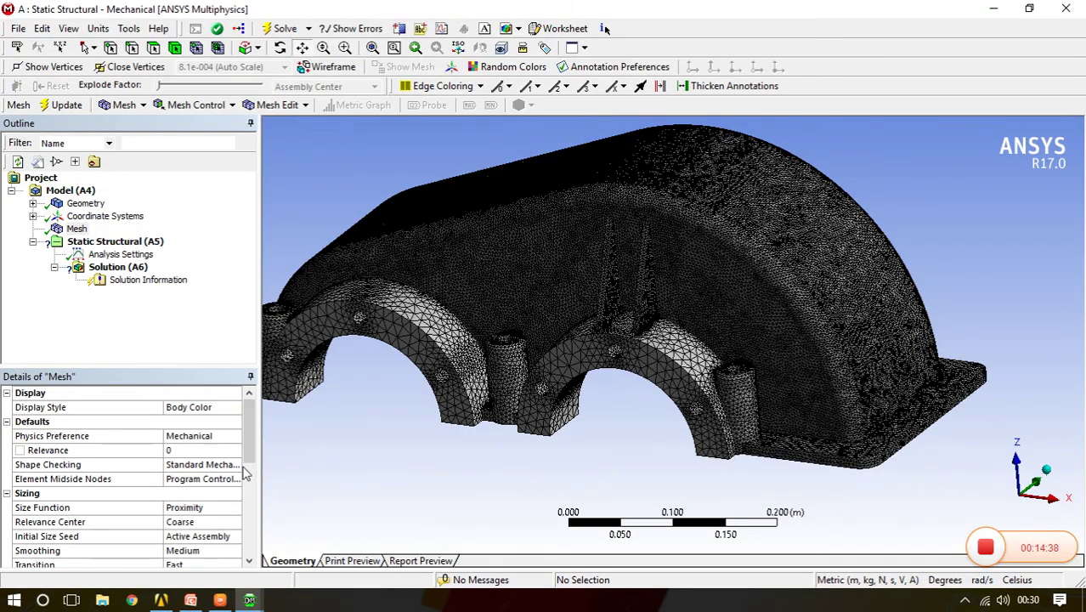
pyautogui.moveTo(250, 464); pyautogui.dragTo(253, 558)
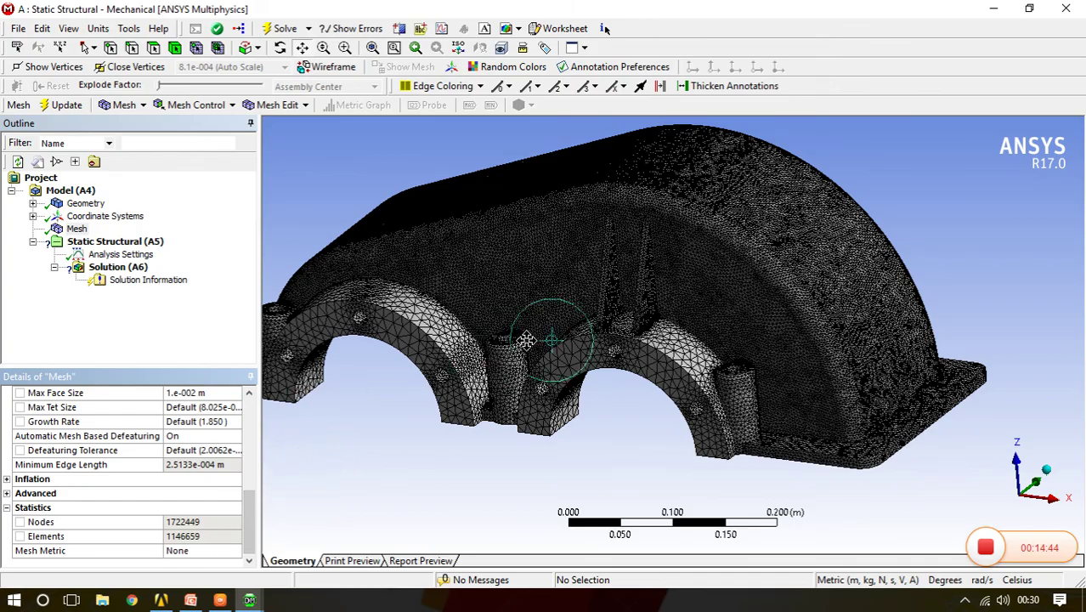